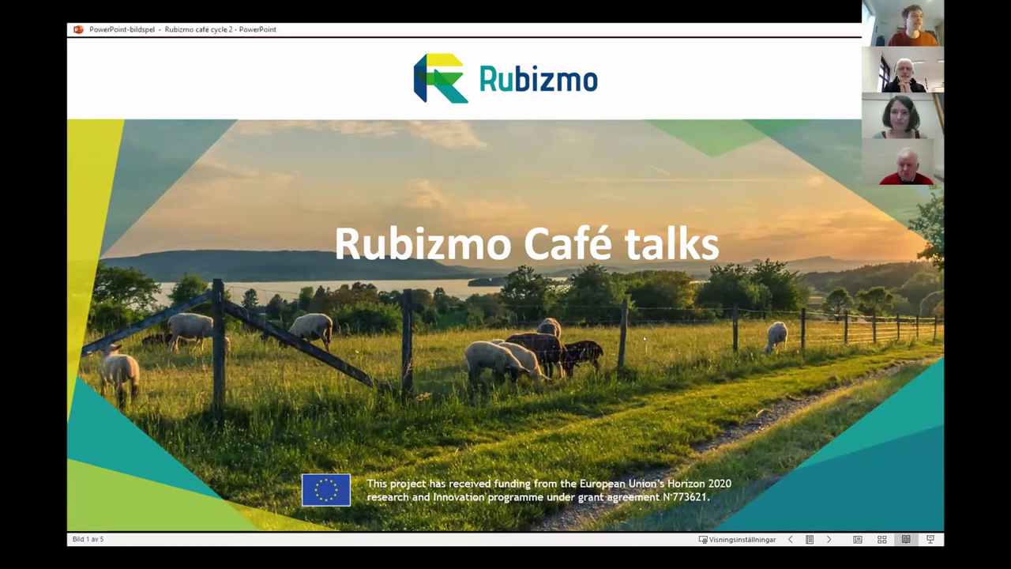
- Advance the Rubizmo Café talks slideshow past its title slide
key(Right)
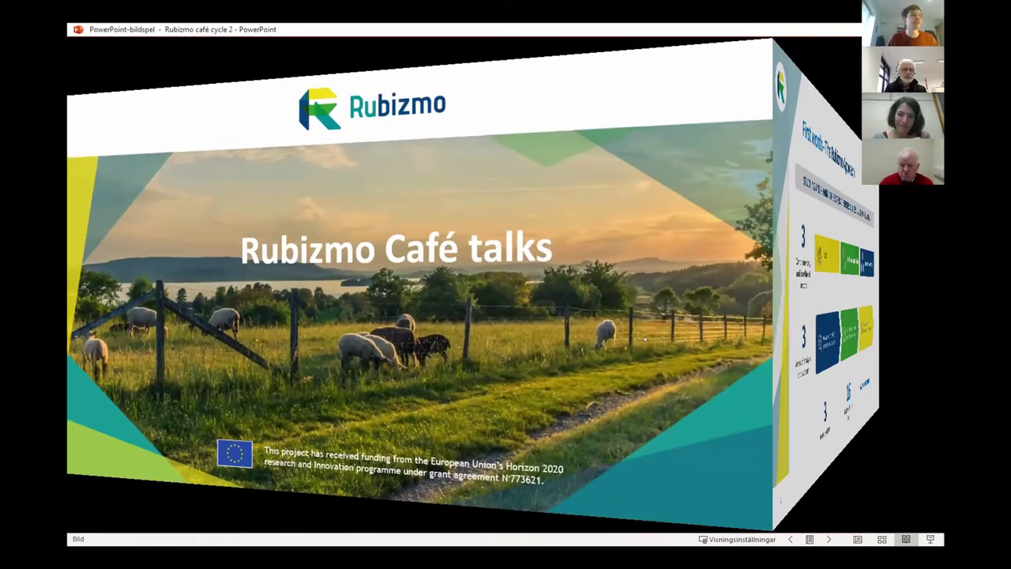
key(Right)
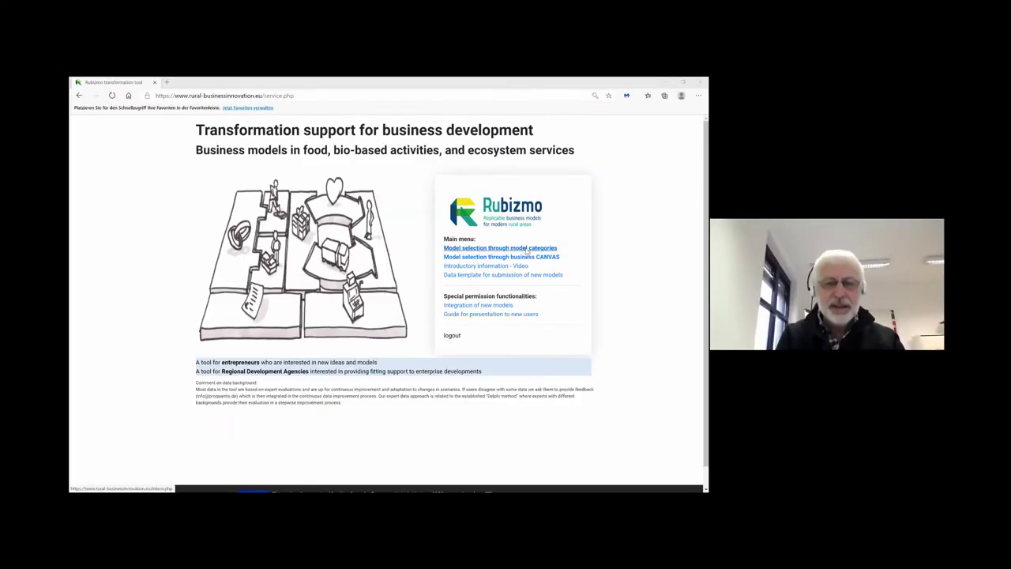
- Enter model selection through model categories and view the Plants/waste bio-refinery fact sheet, then close it
click(525, 249)
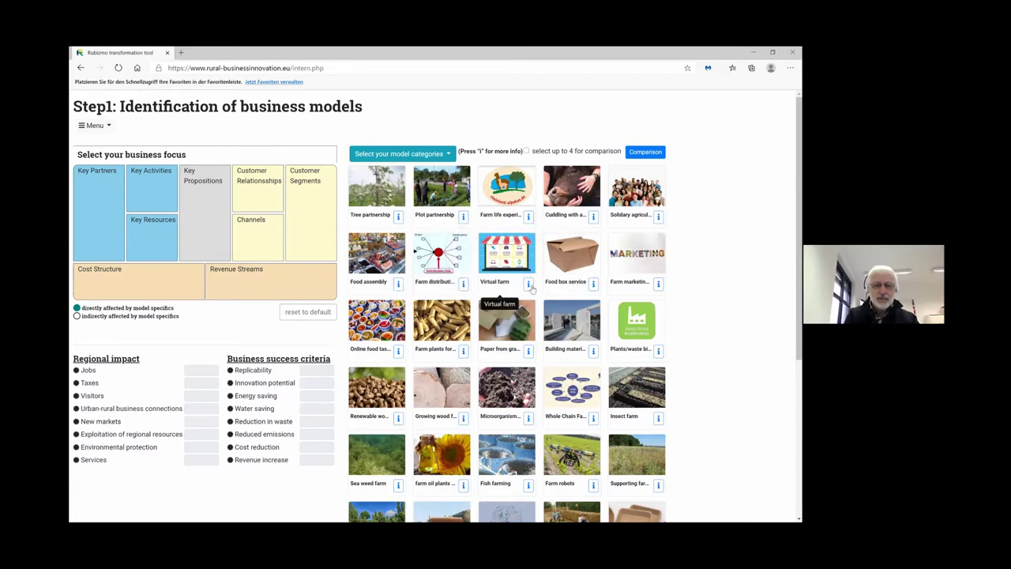
mouse_move(528, 284)
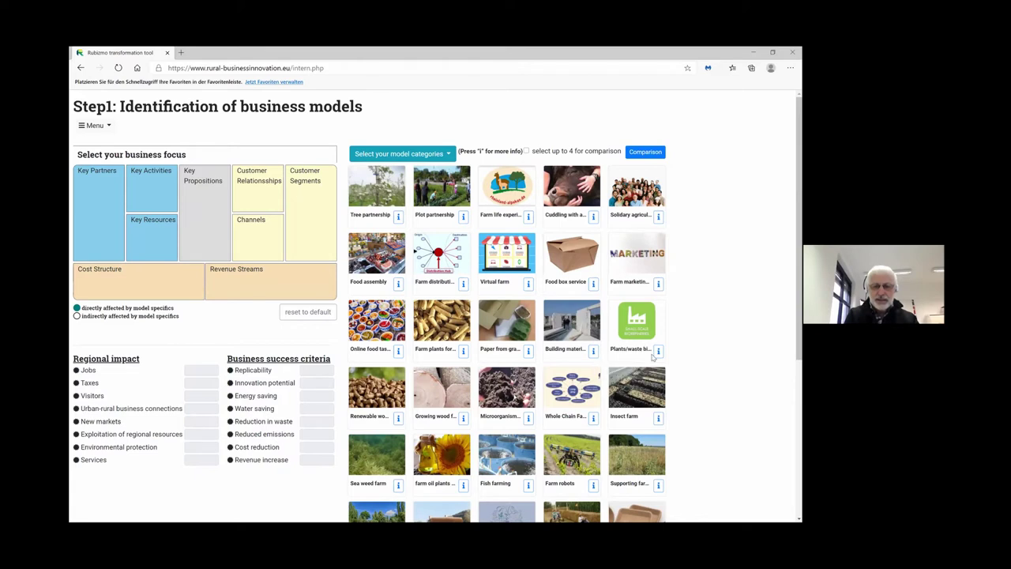
mouse_move(659, 356)
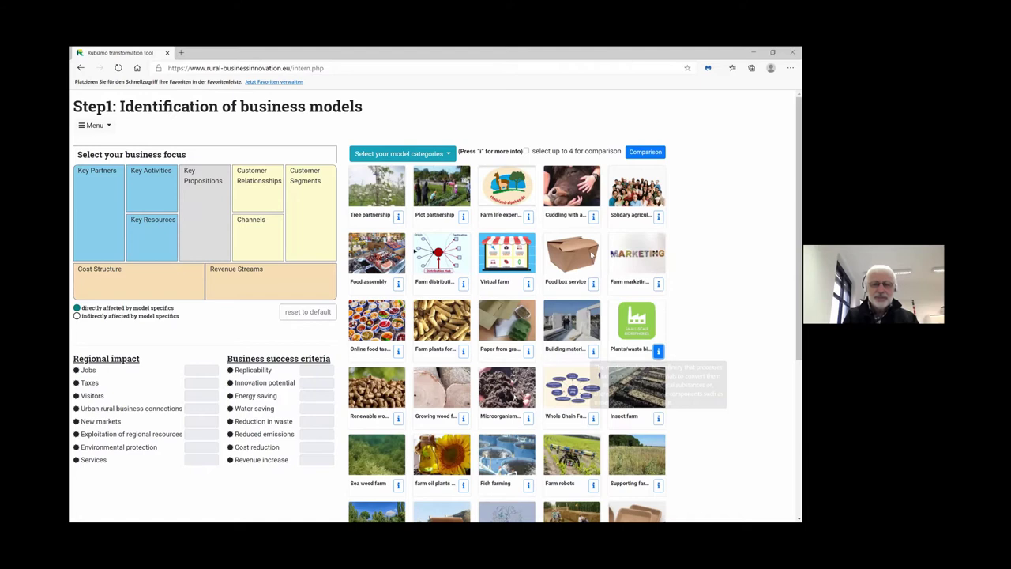
click(572, 187)
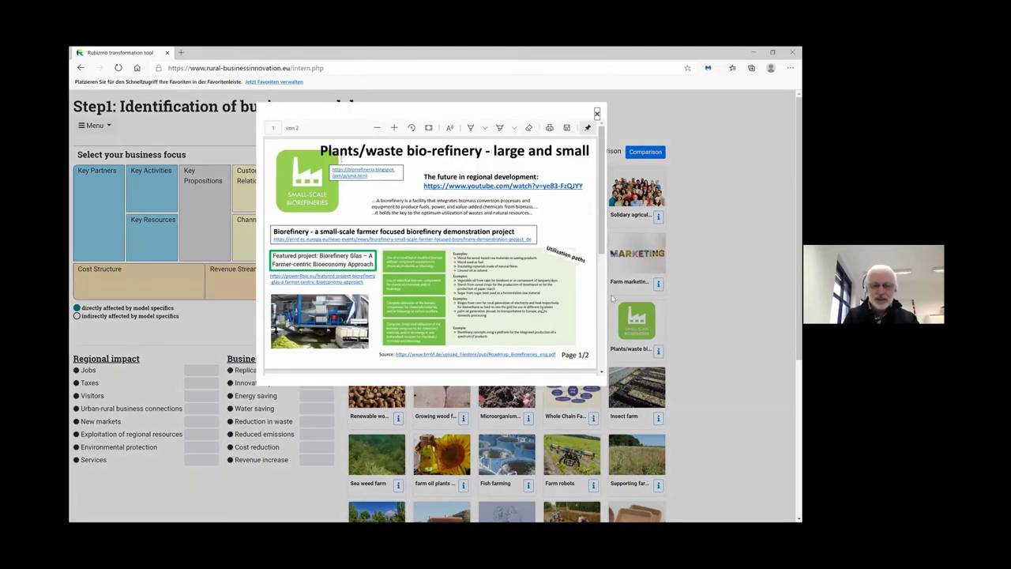
click(621, 301)
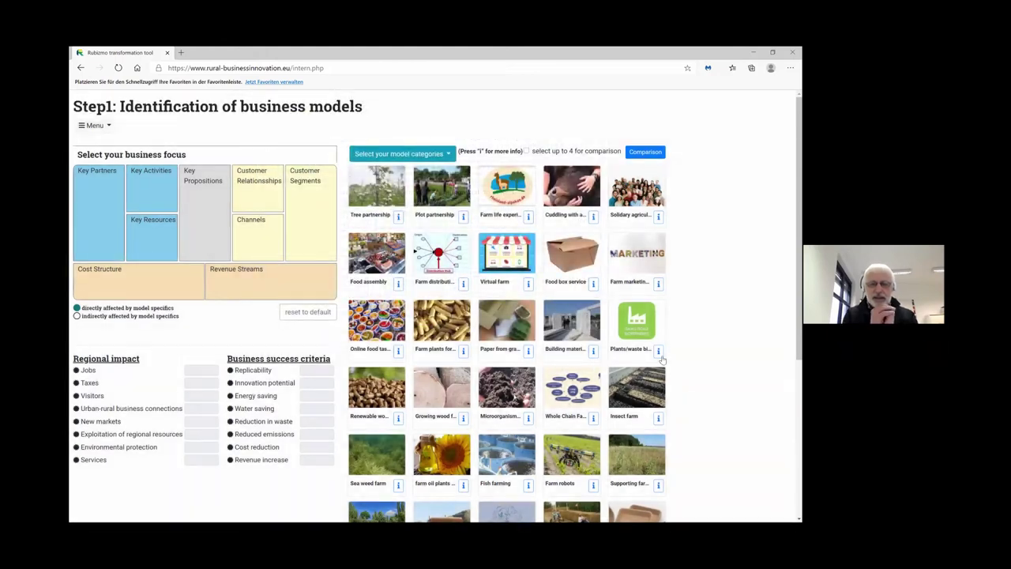
- View the Virtual Library case linked from the Plants/waste bio-refinery description, then return to the business models page
click(658, 351)
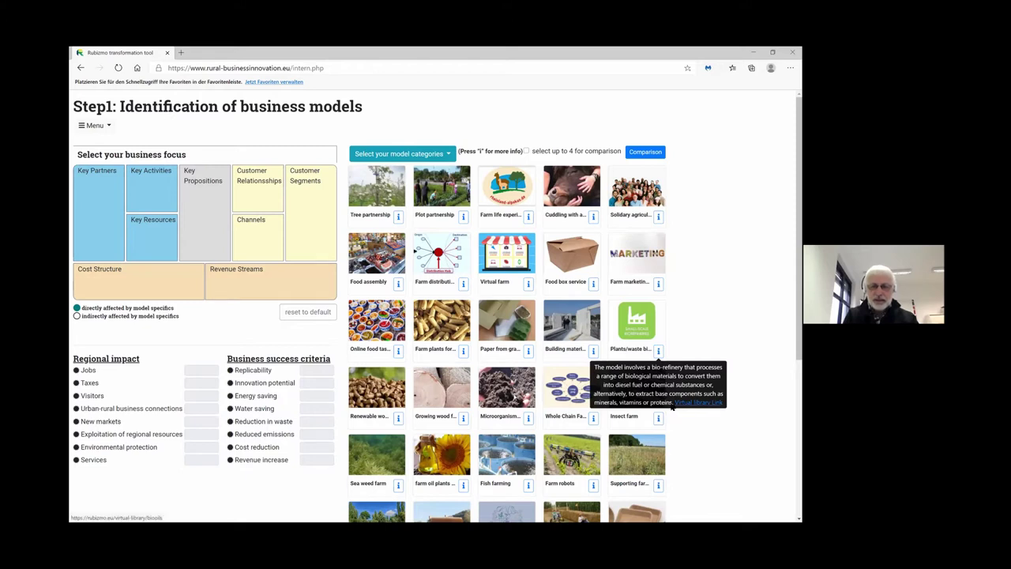
click(672, 404)
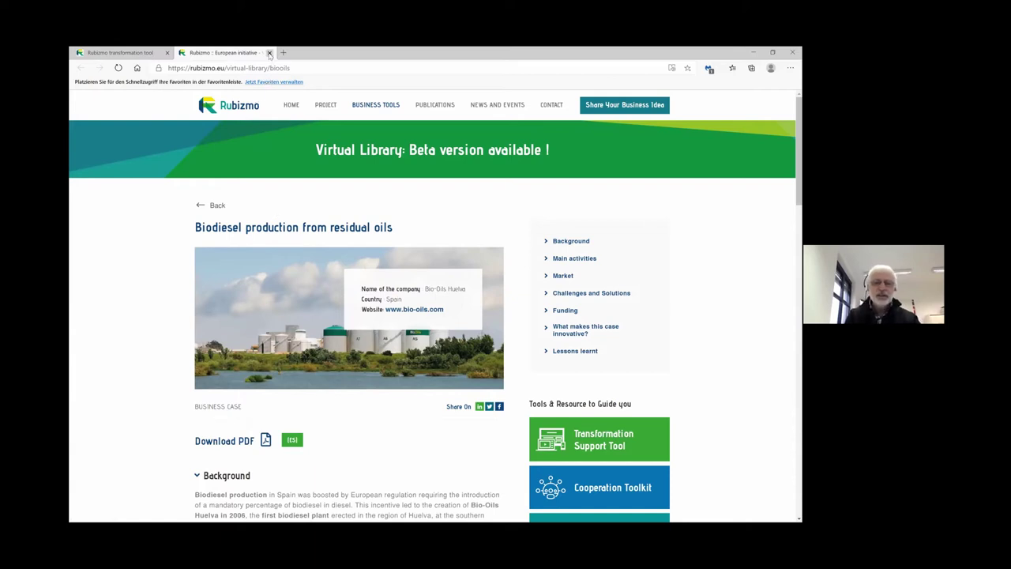
click(269, 53)
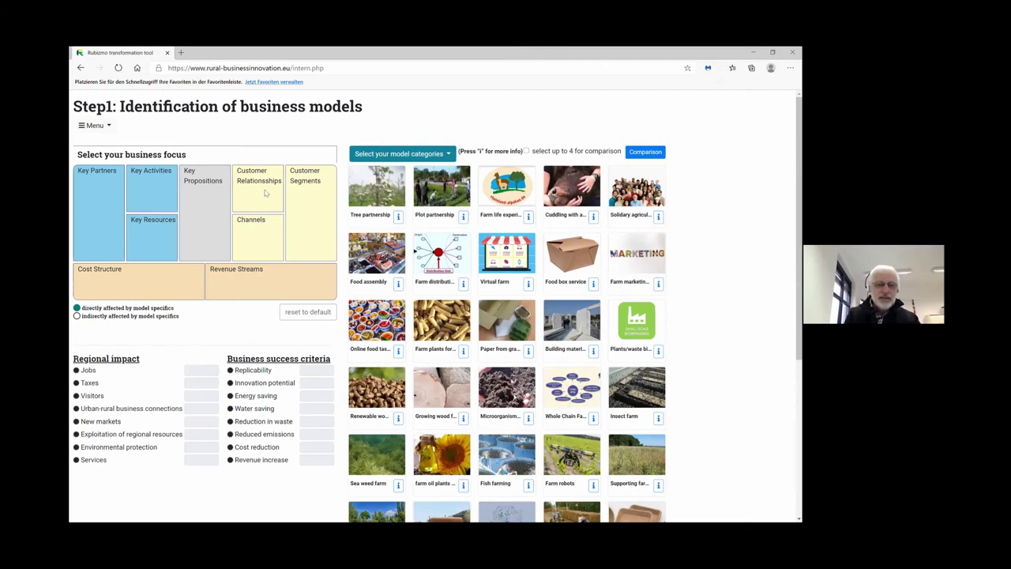
- Read the Food assembly fact sheet through to its additional information on page 2, then close it
click(397, 286)
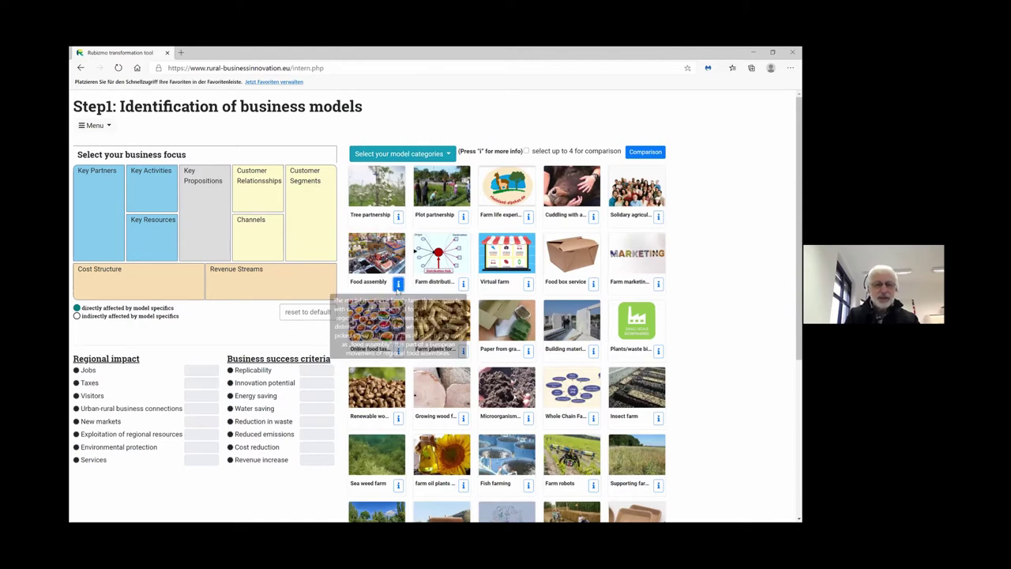
click(398, 285)
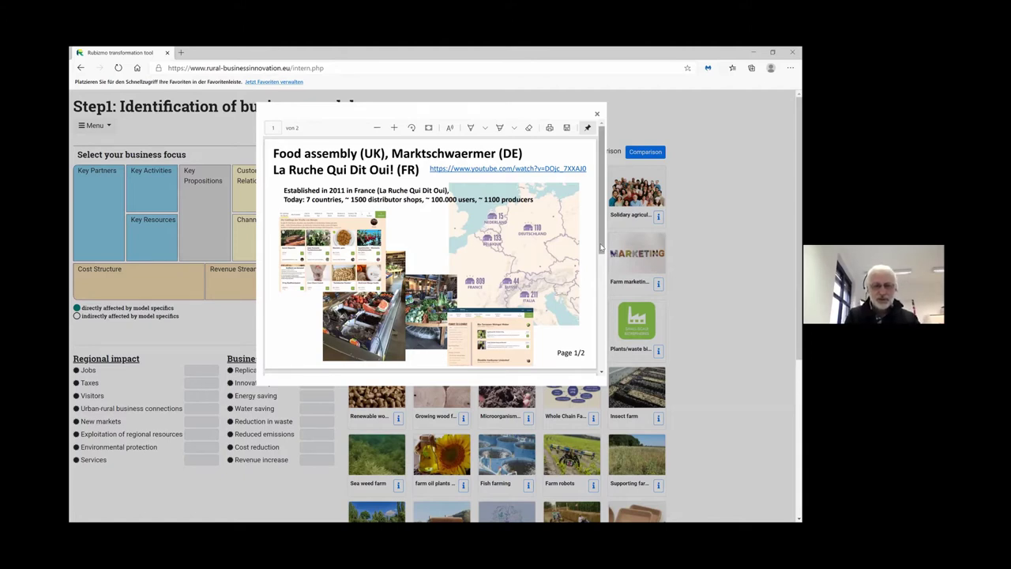
drag(601, 247, 594, 303)
scroll(595, 303, down, 5)
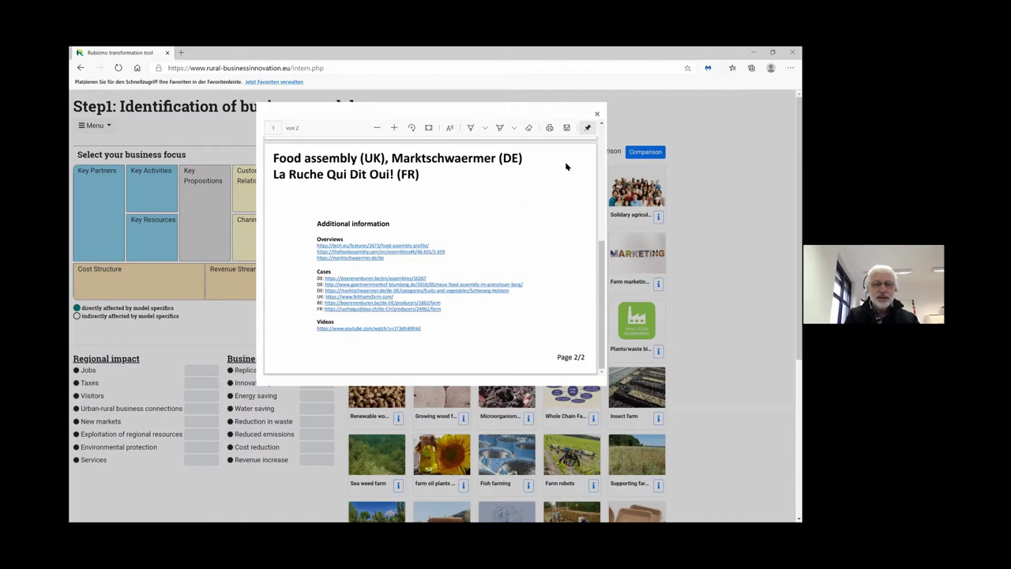
click(598, 116)
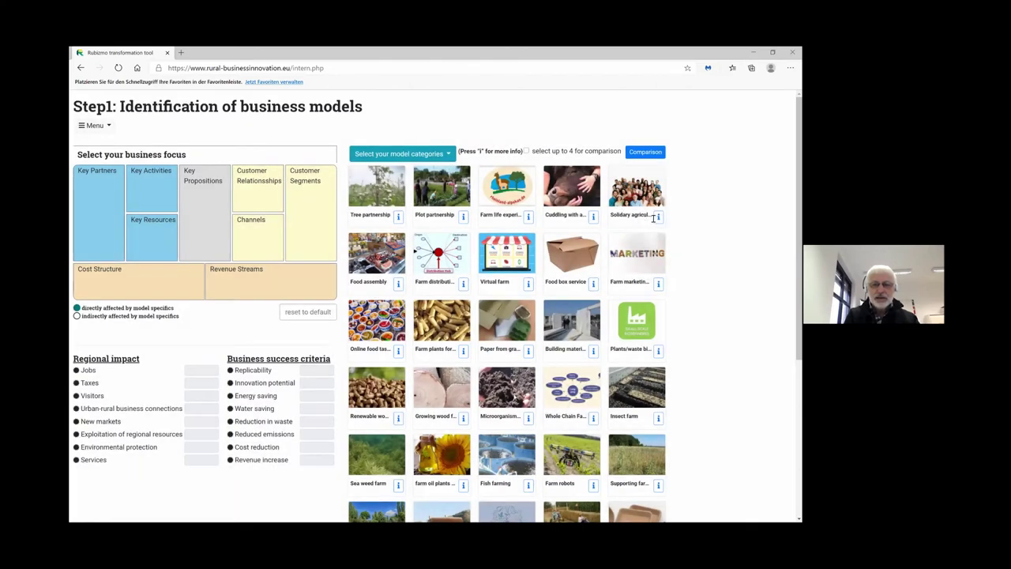
- Read the Solidary agriculture fact sheet through to the Northern Europe cases on page 3, then close it
mouse_move(659, 218)
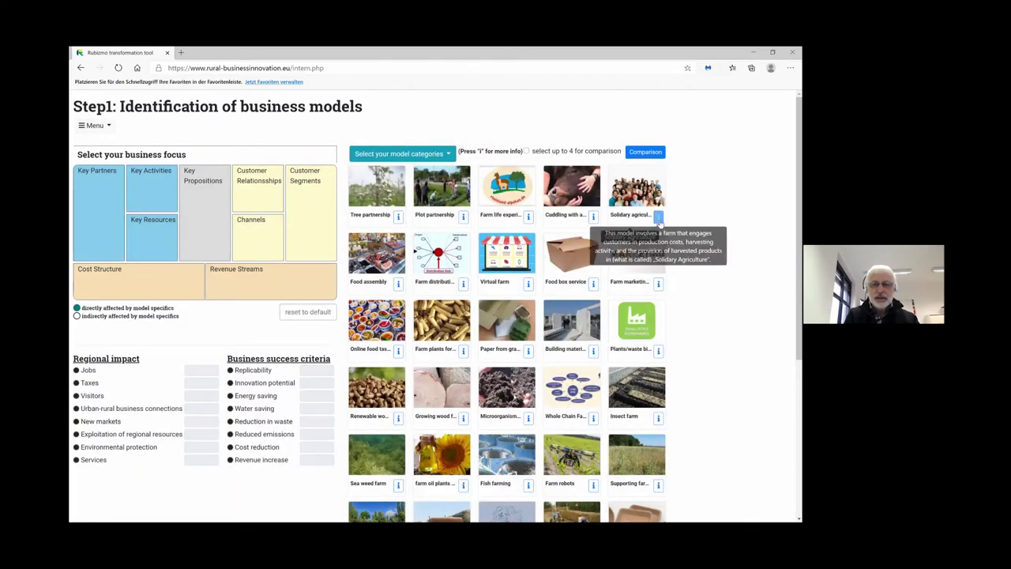
click(659, 217)
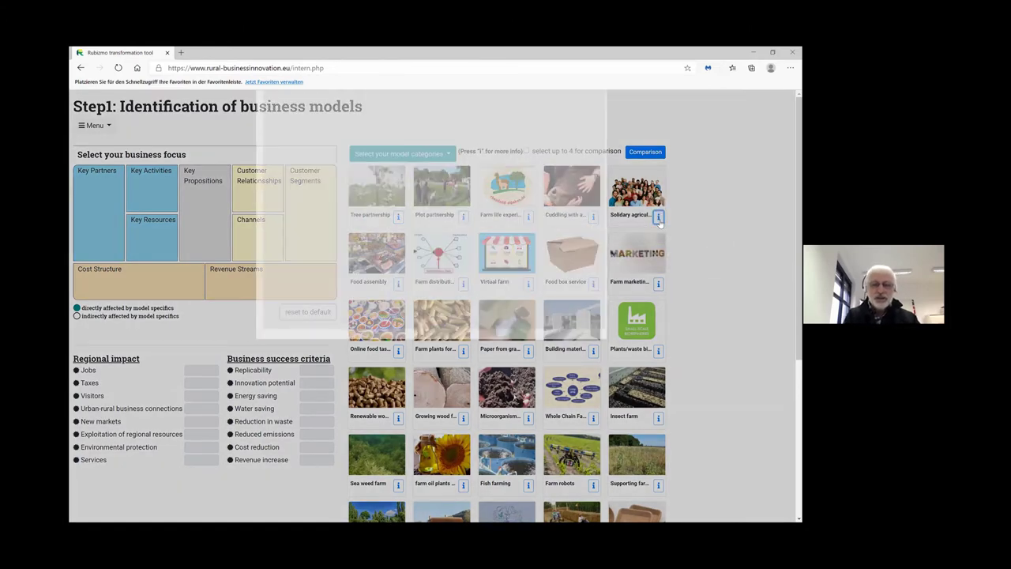
click(659, 218)
click(659, 218)
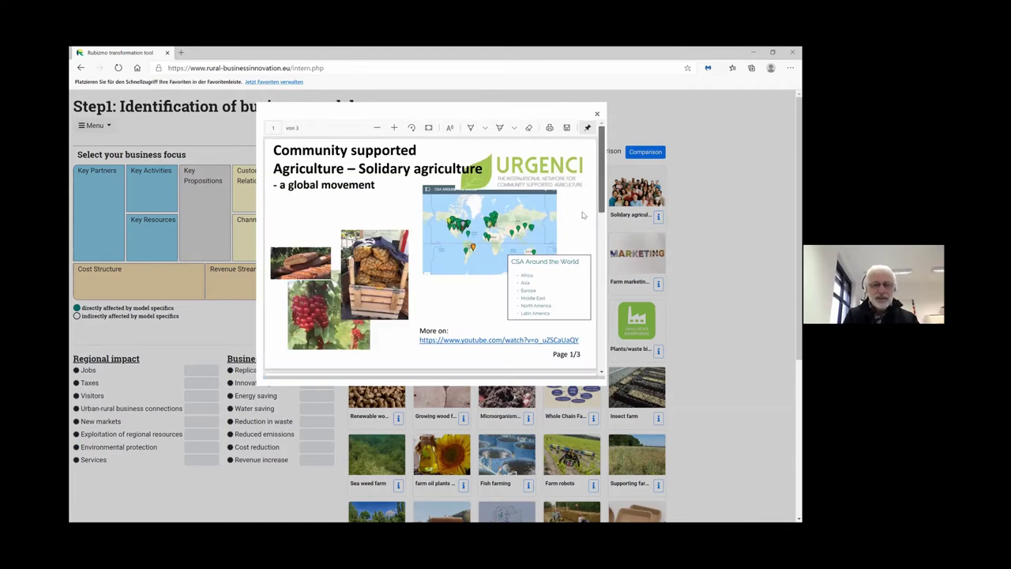
scroll(586, 221, down, 2)
scroll(583, 235, down, 1)
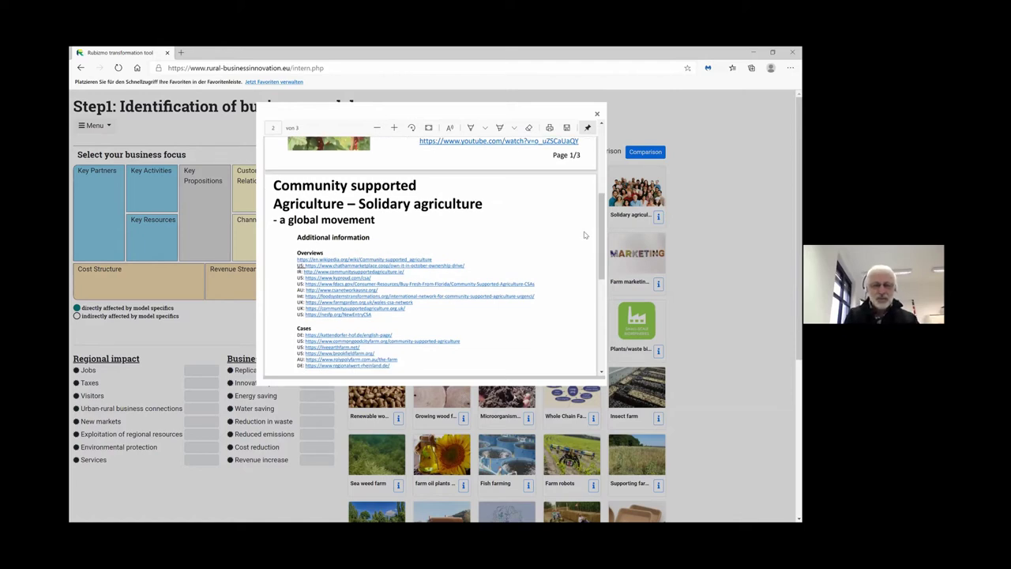
scroll(608, 330, down, 3)
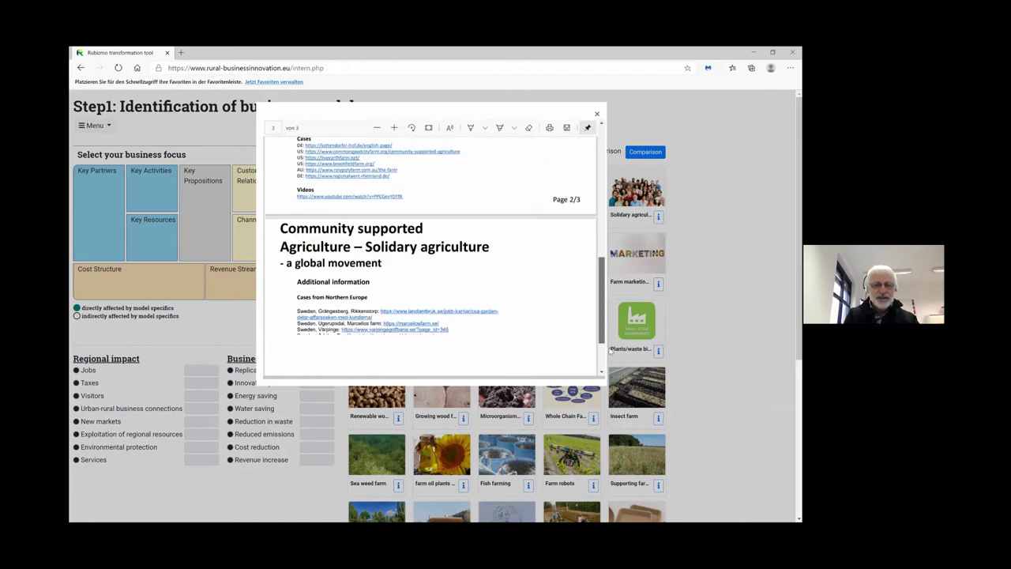
scroll(610, 353, down, 2)
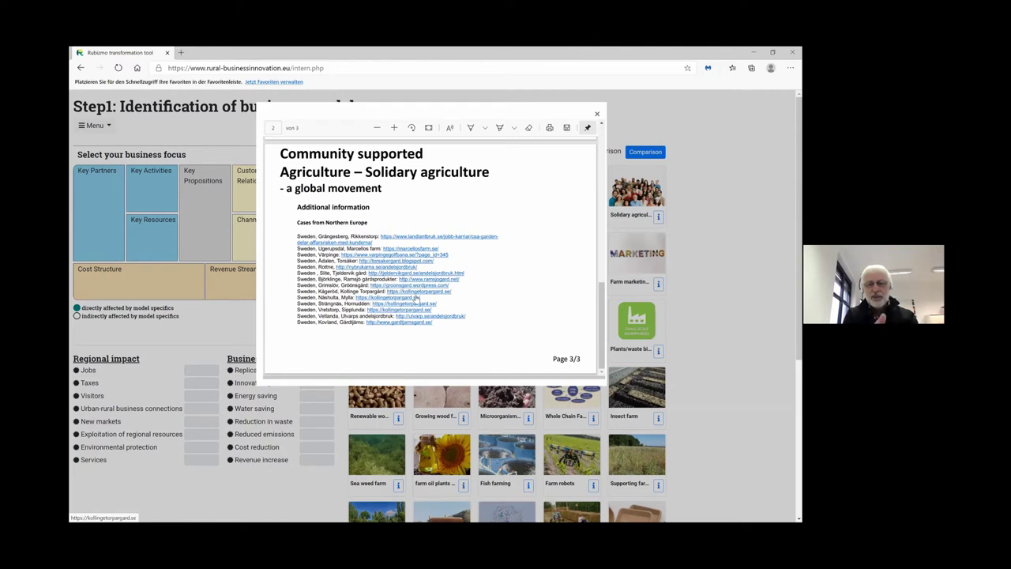
click(597, 115)
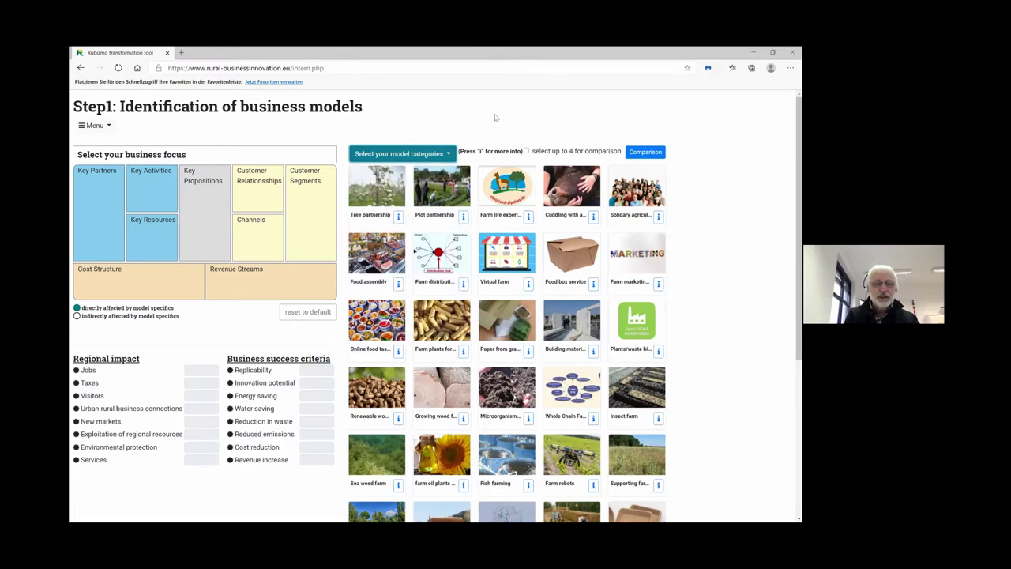
- Show only the Online marketing models and view the overview PDF on relationships between business models and business actors
key(Return)
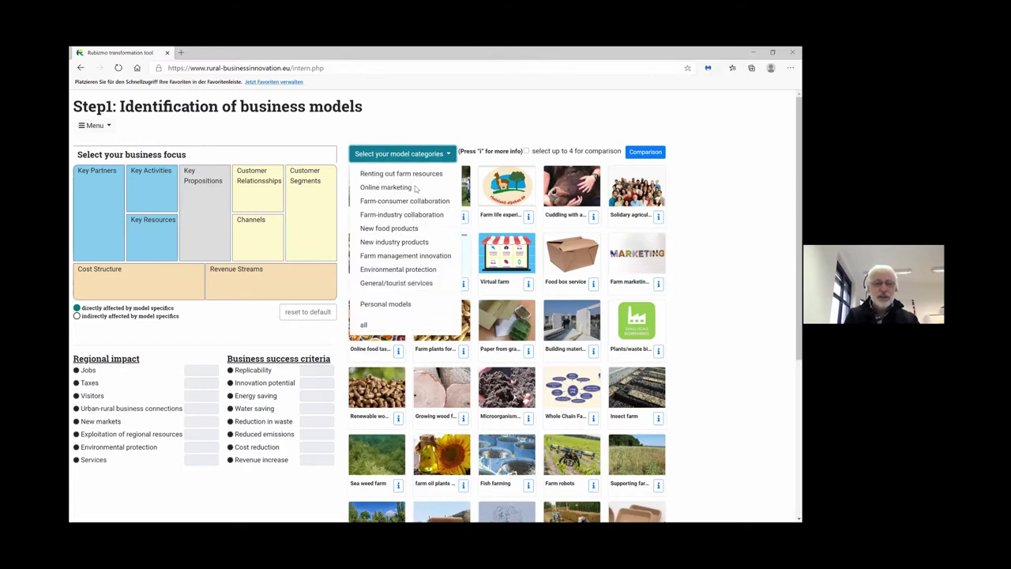
click(387, 187)
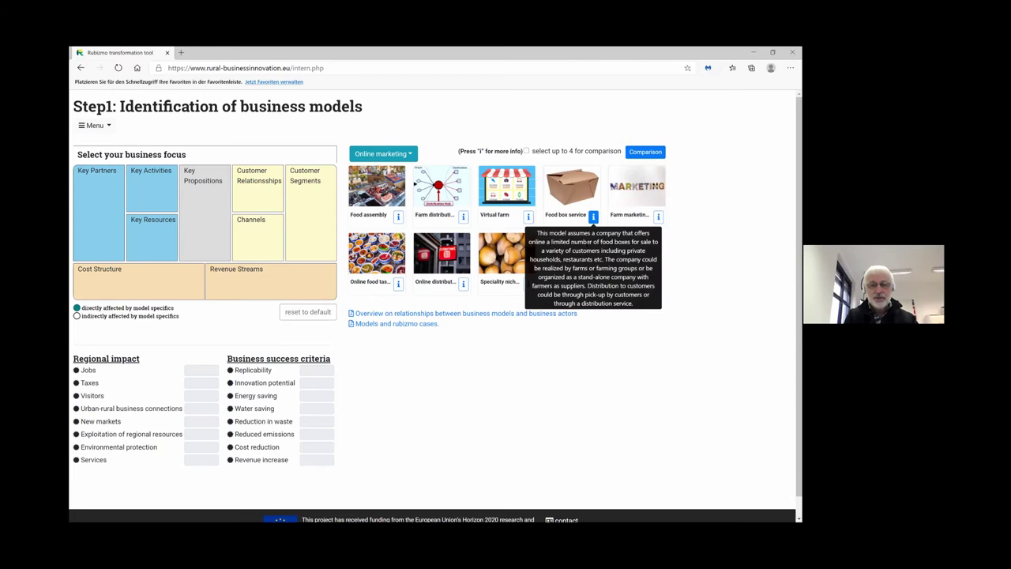
click(564, 315)
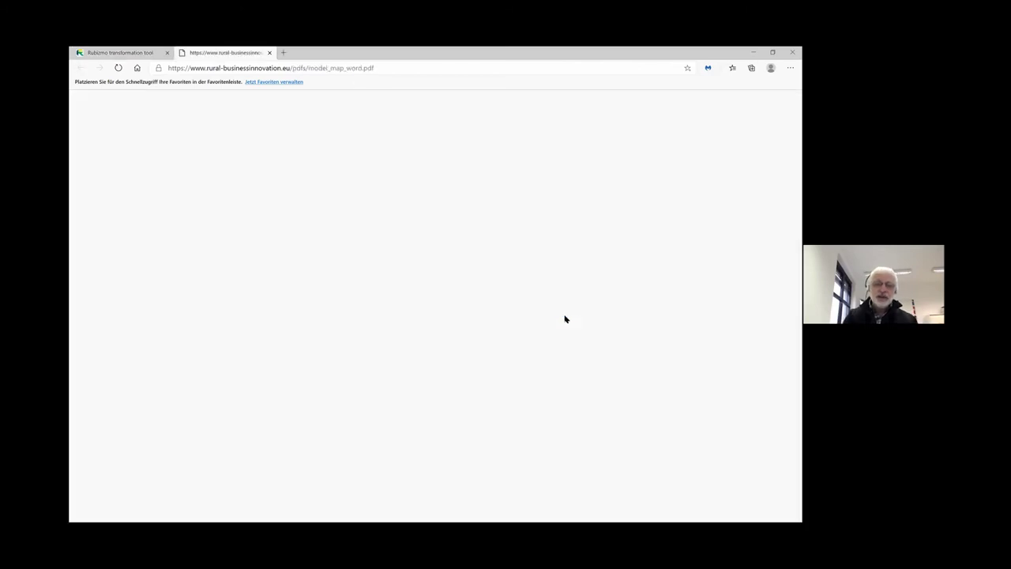
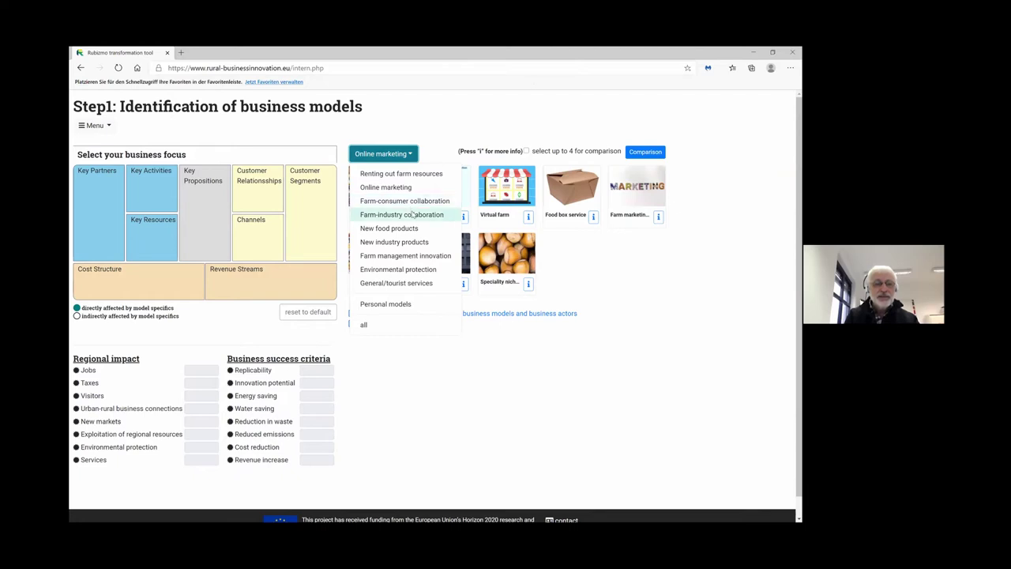
- Browse the business models in the Farm-industry collaboration category and in the Environmental protection category
click(412, 215)
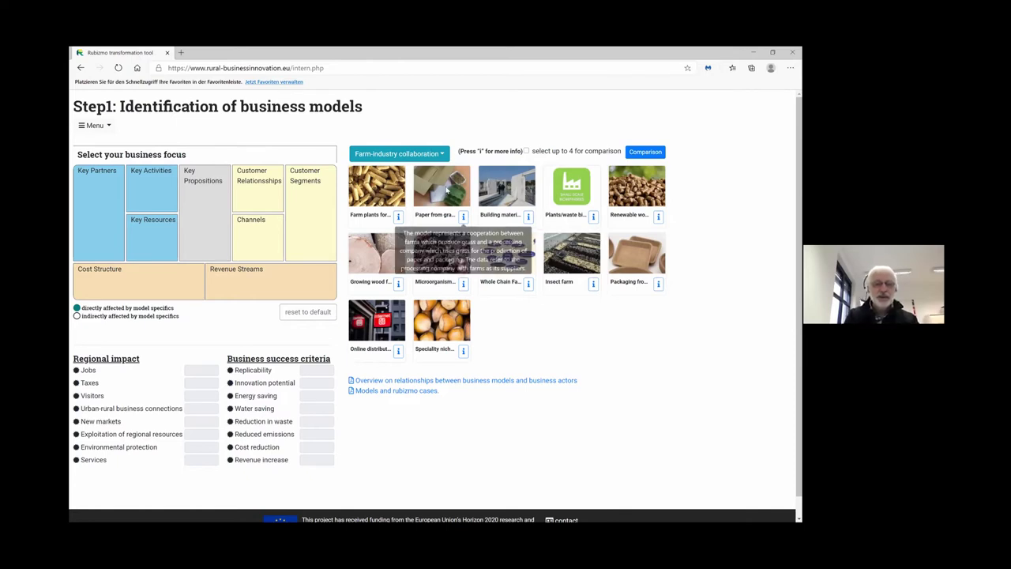
click(399, 153)
click(393, 267)
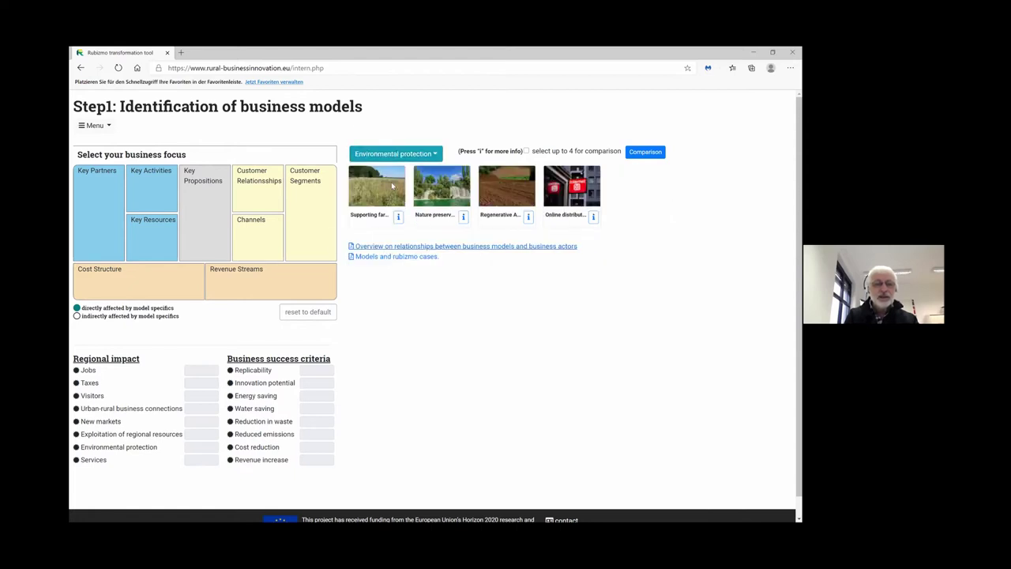
- Show only the General/tourist services models and view the fact sheet on cuddling with farm animals, then close it
key(Return)
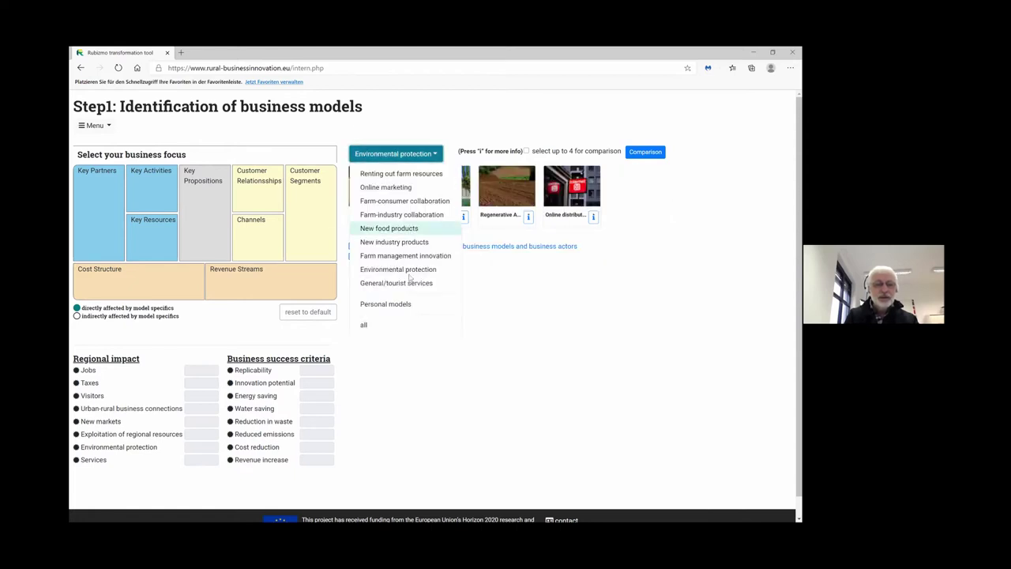
click(410, 283)
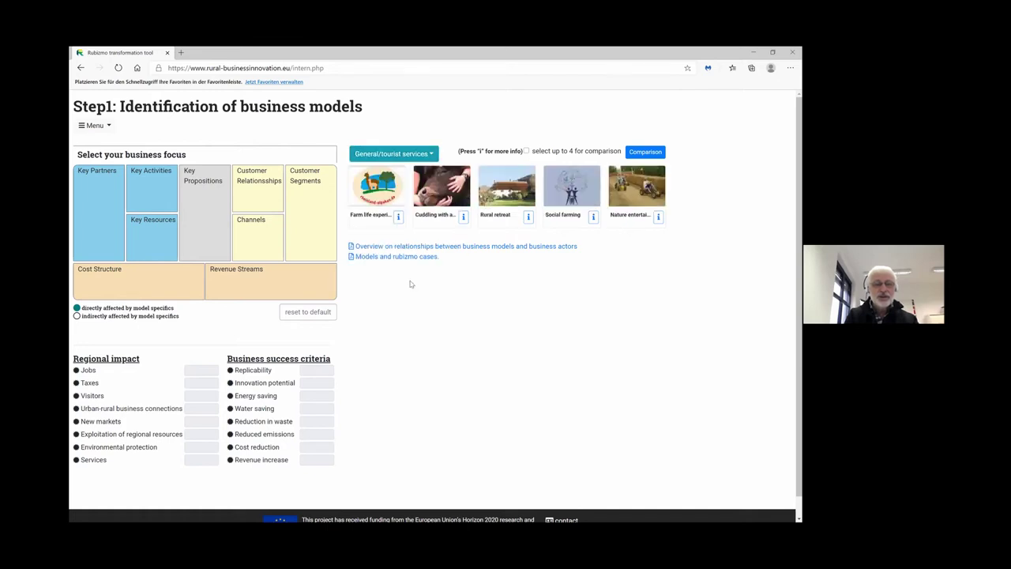
click(464, 218)
click(464, 217)
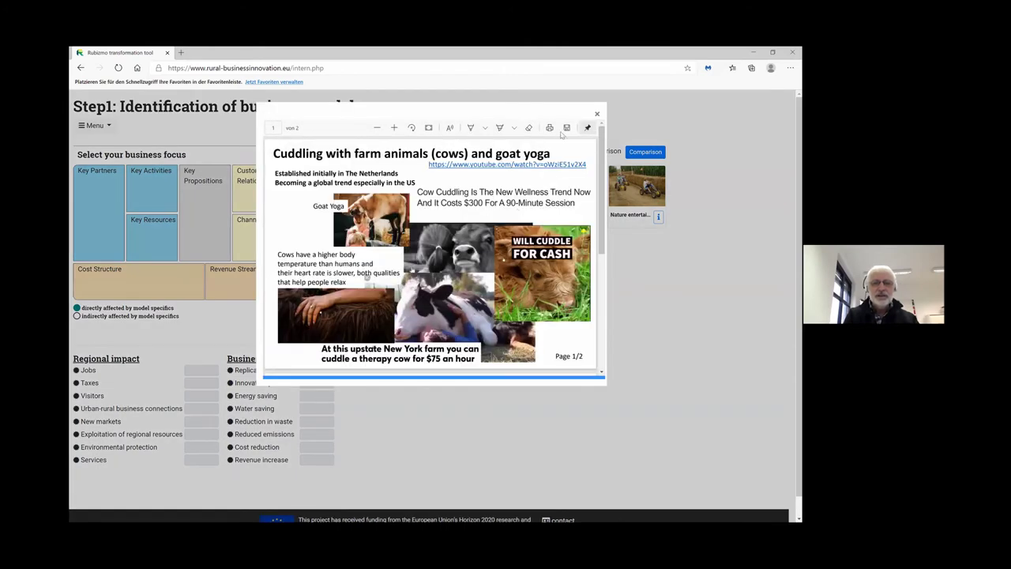
click(598, 115)
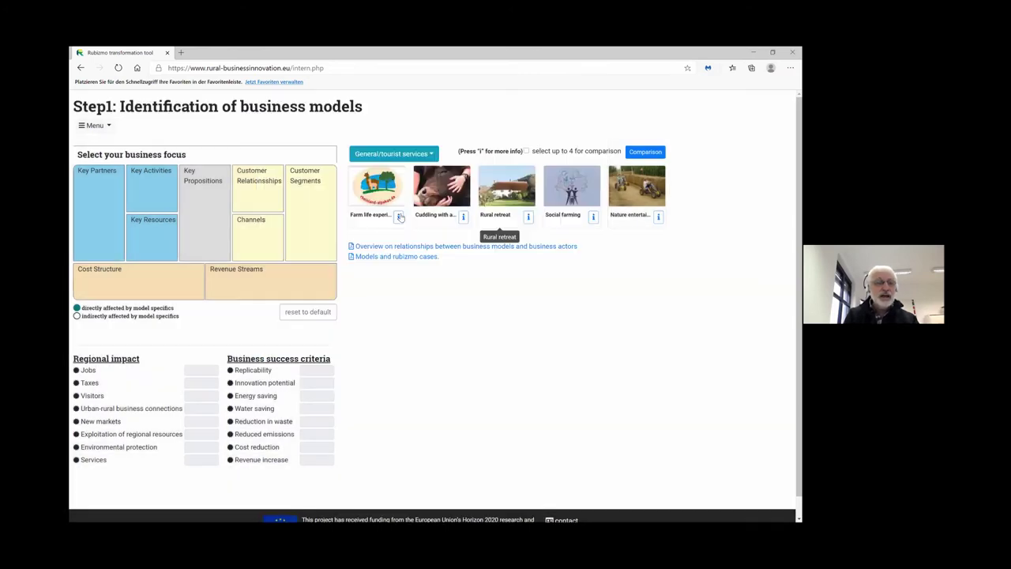
- View the Virtual Library case linked from the farm life experience model description, then return to the business models page
mouse_move(399, 217)
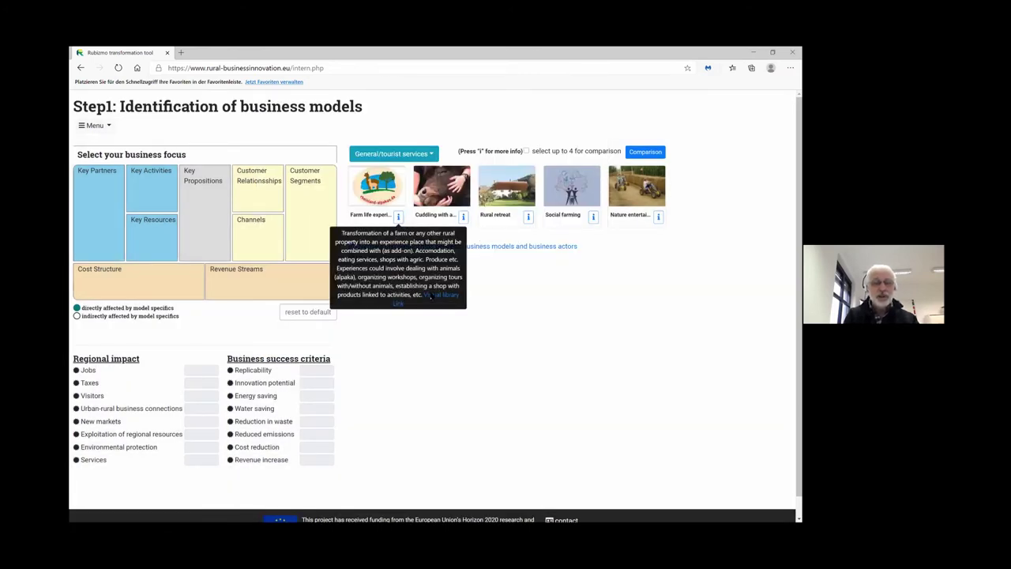
click(430, 295)
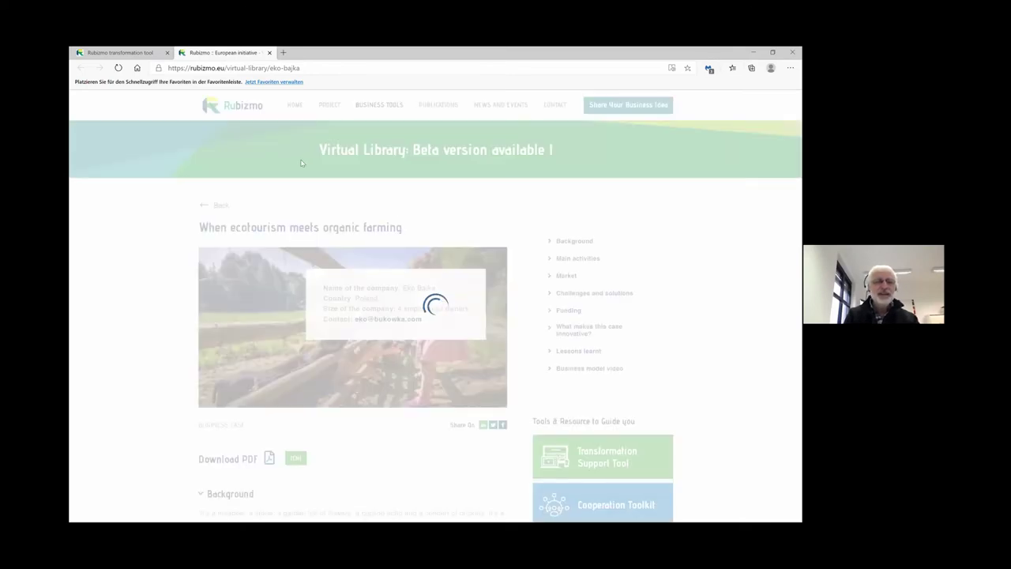
click(269, 53)
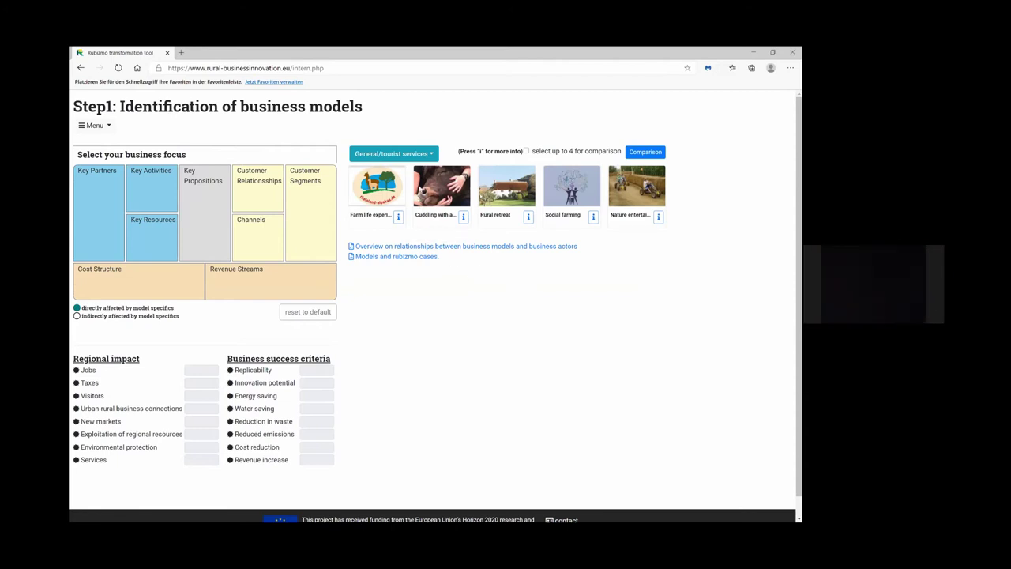
- Show only the Personal models category, then reset the overview to display all business models
click(394, 153)
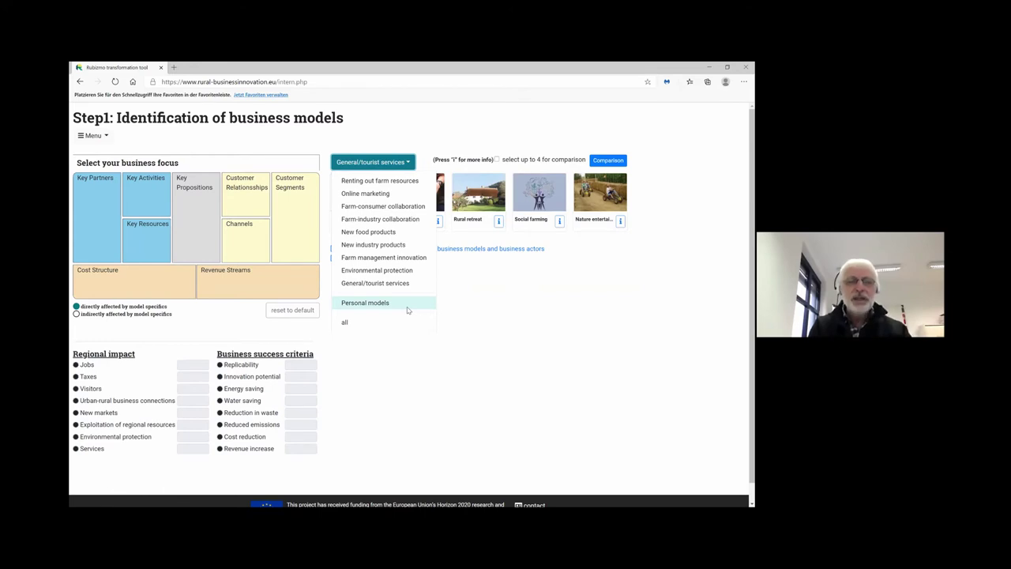
click(380, 304)
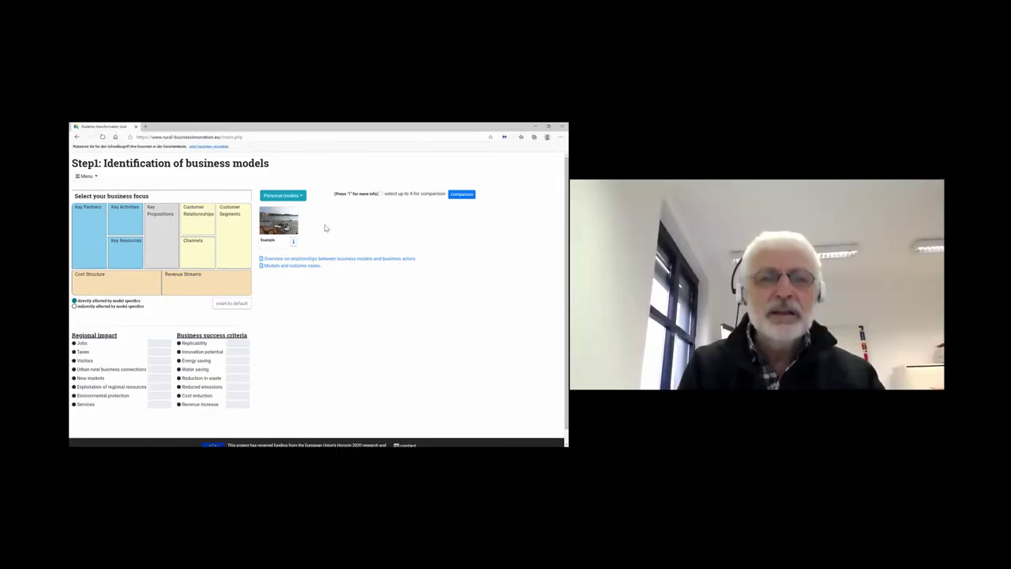
right_click(403, 205)
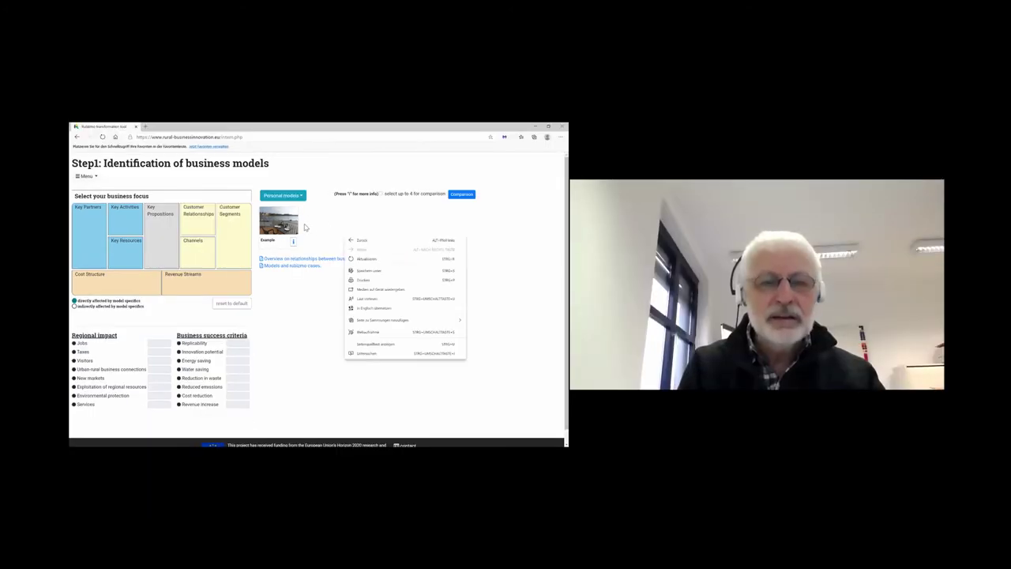
click(243, 307)
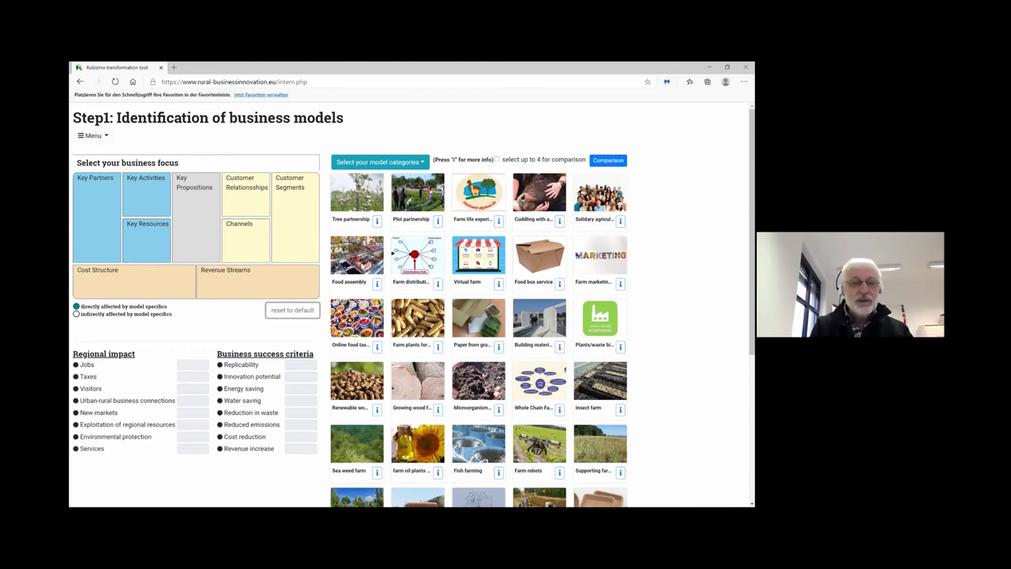
- Examine the canvas, regional impact and business success criteria of the Food assembly and Solidary agriculture models
click(382, 253)
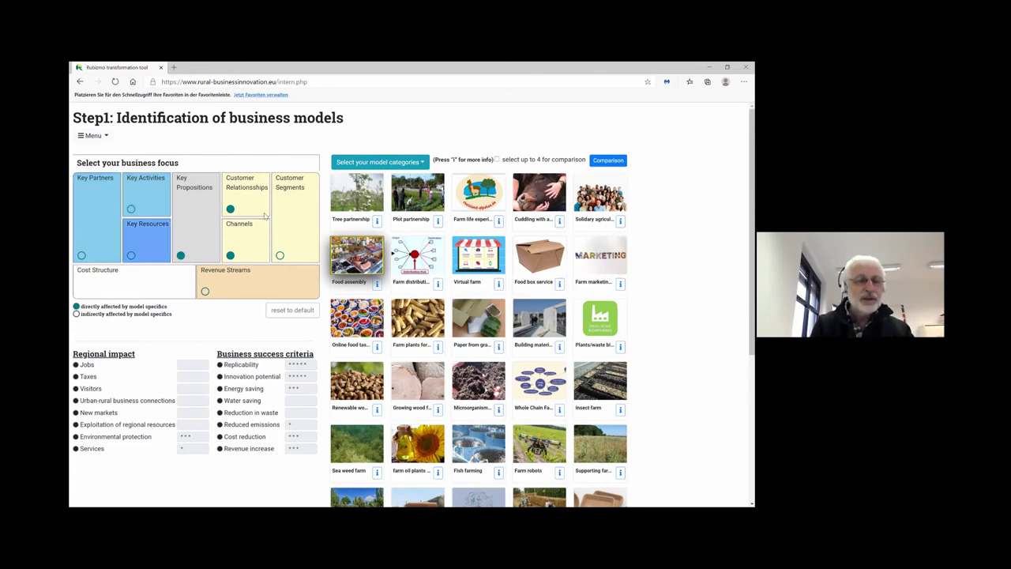
click(297, 217)
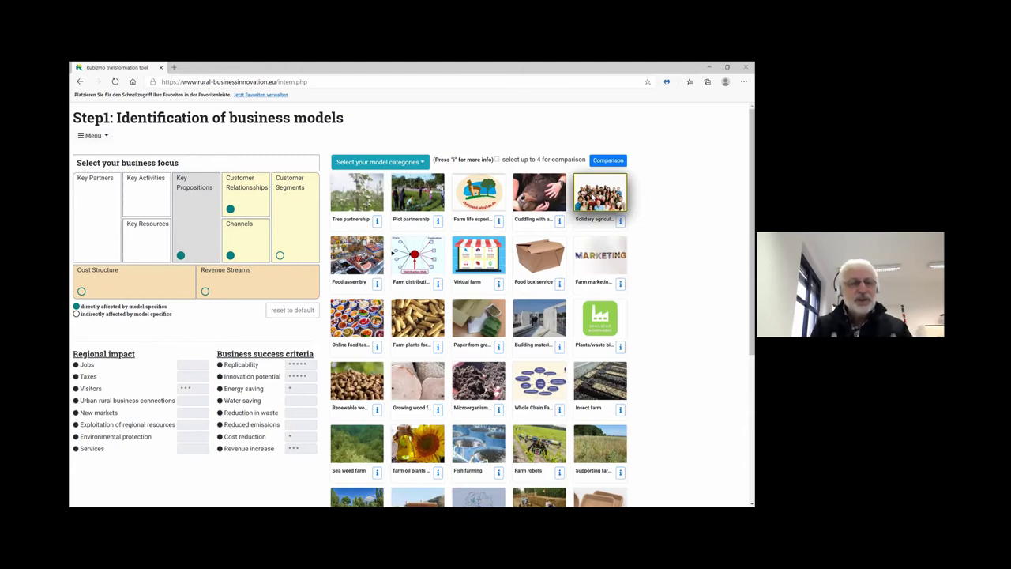
click(427, 261)
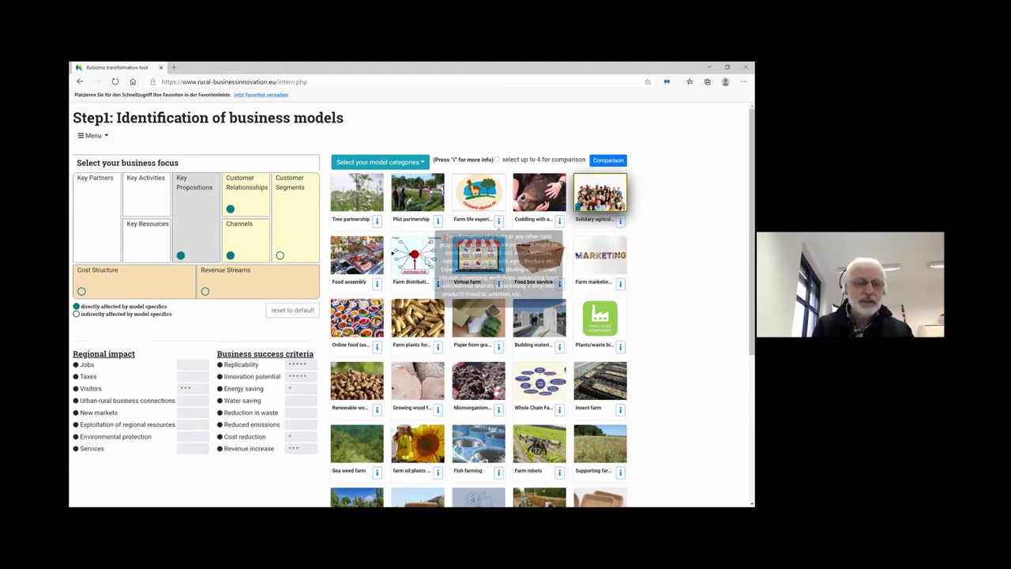
- Filter the models by the Customer Segments business focus and examine the impact and success ratings of Food assembly
click(303, 222)
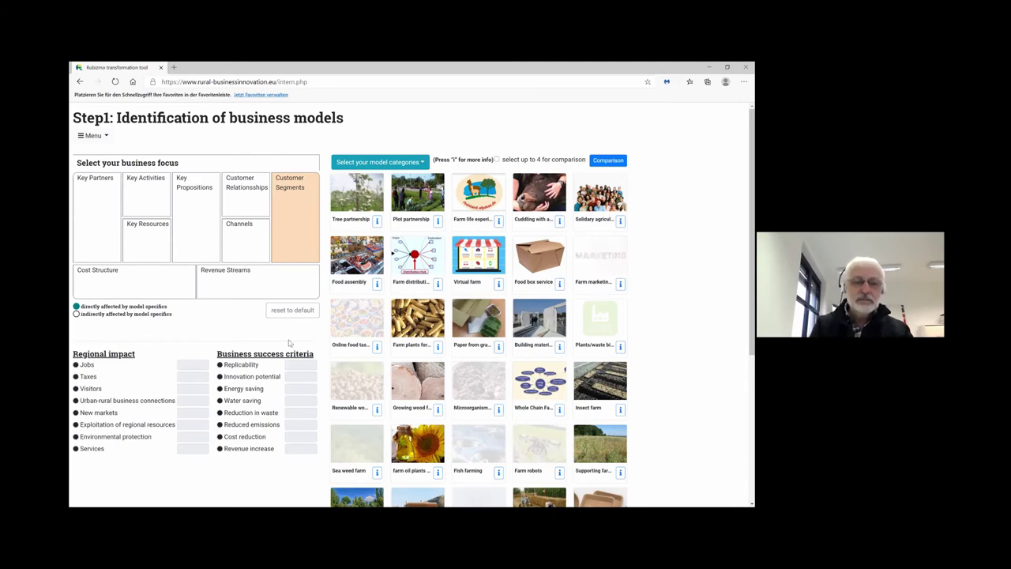
click(364, 259)
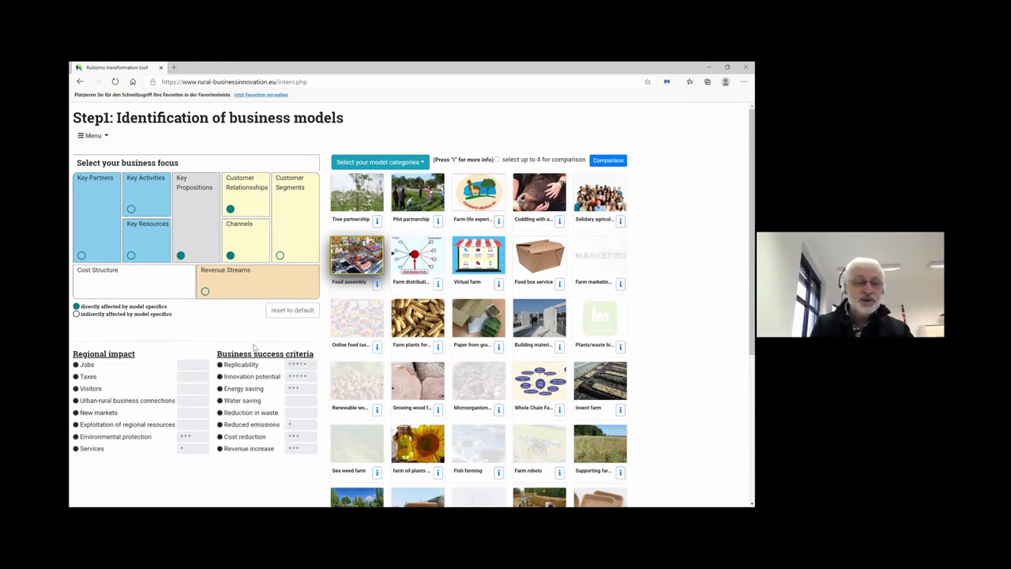
mouse_move(215, 347)
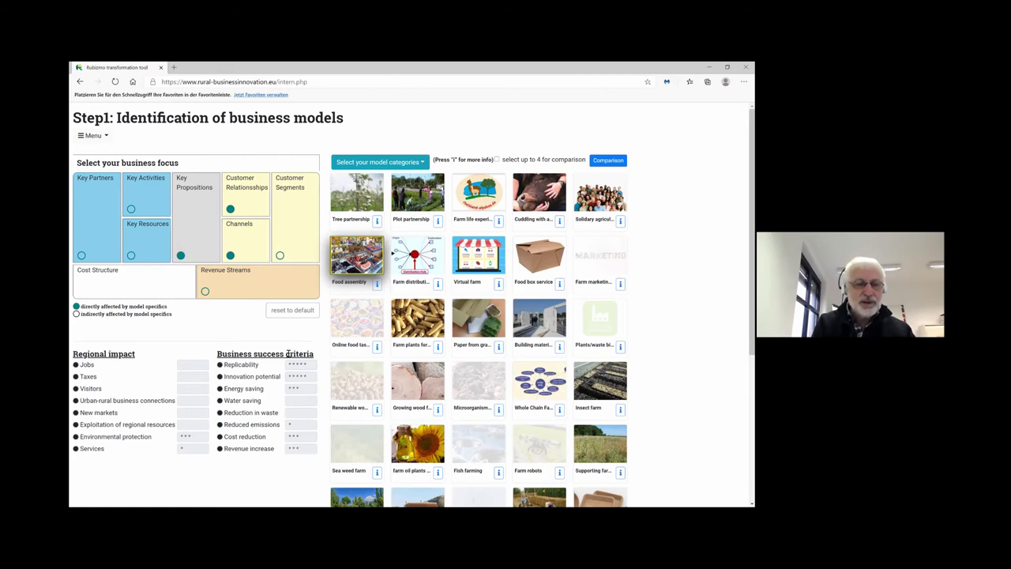
mouse_move(113, 353)
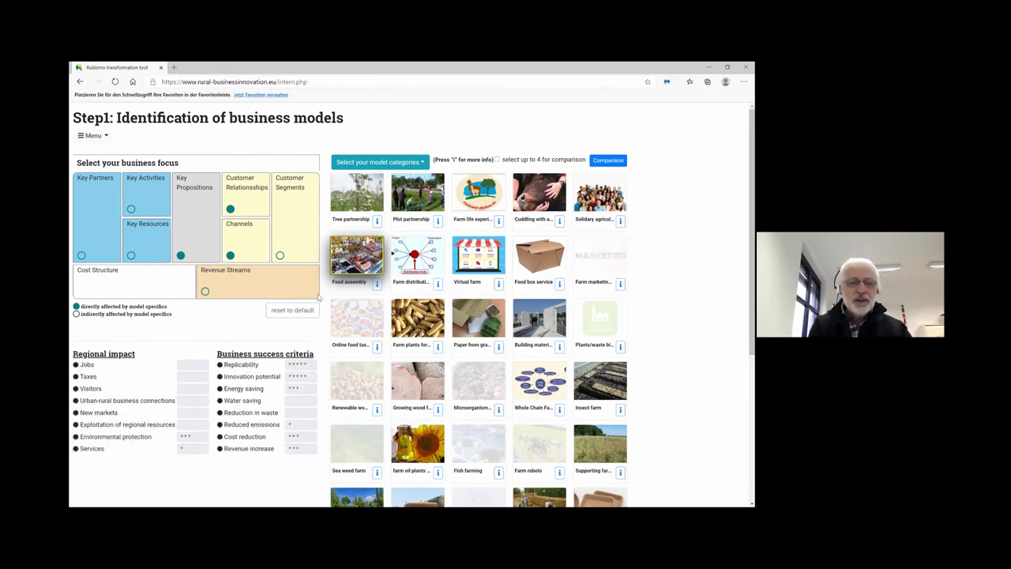
- Enable selection for comparison, reset the business focus to default, and pick the Food assembly and Solidary agriculture models
click(497, 160)
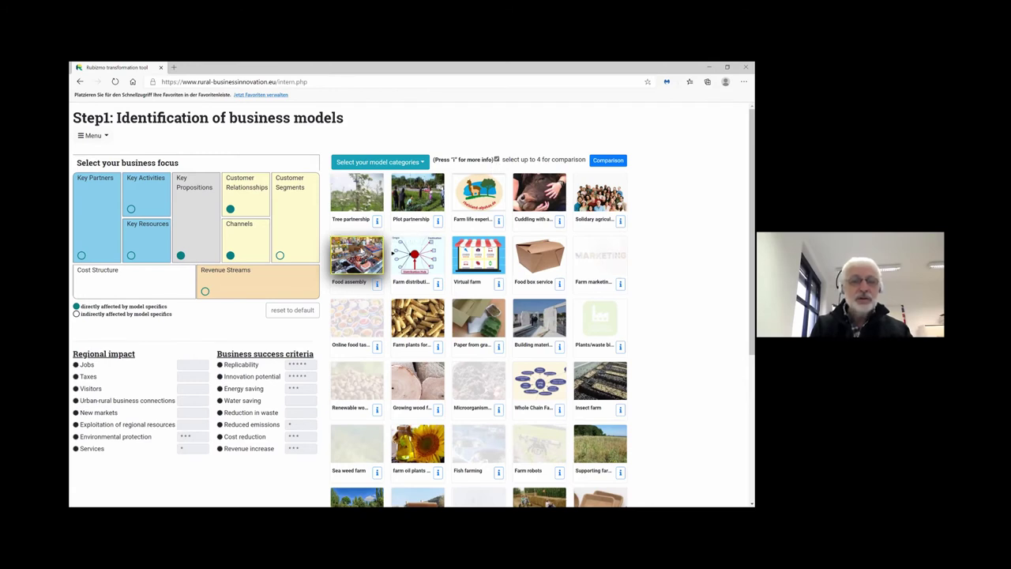
click(293, 315)
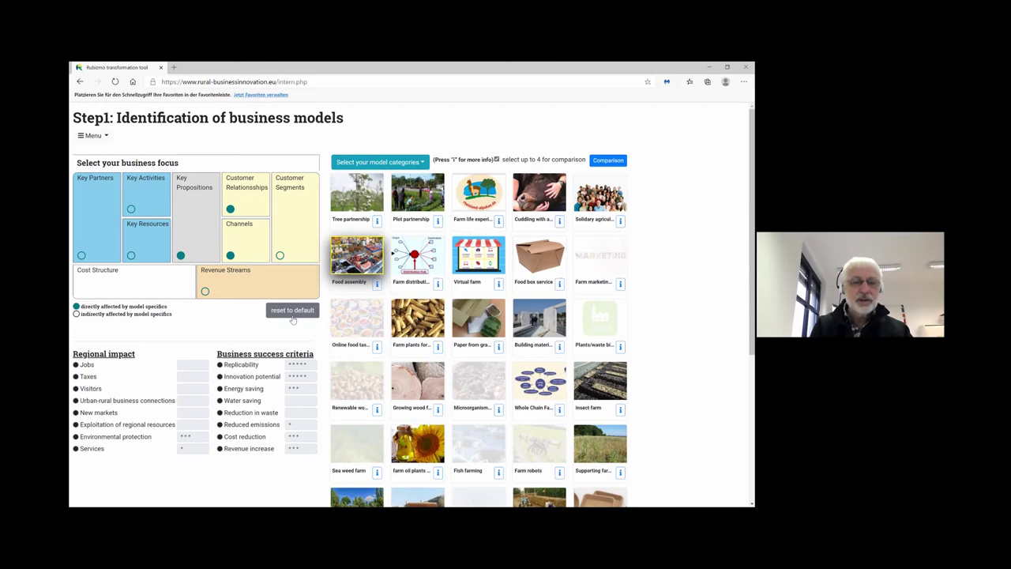
click(496, 160)
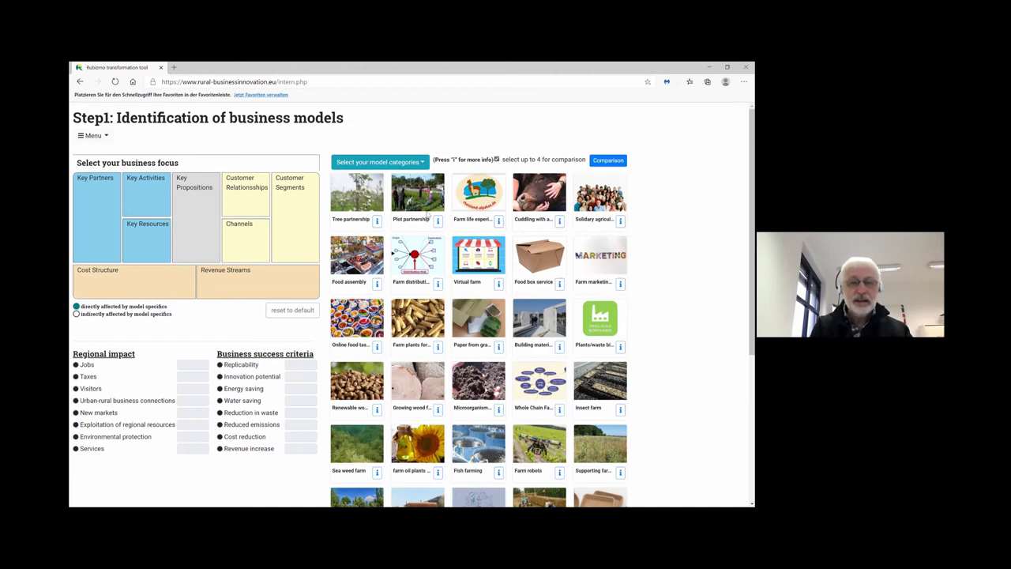
click(354, 262)
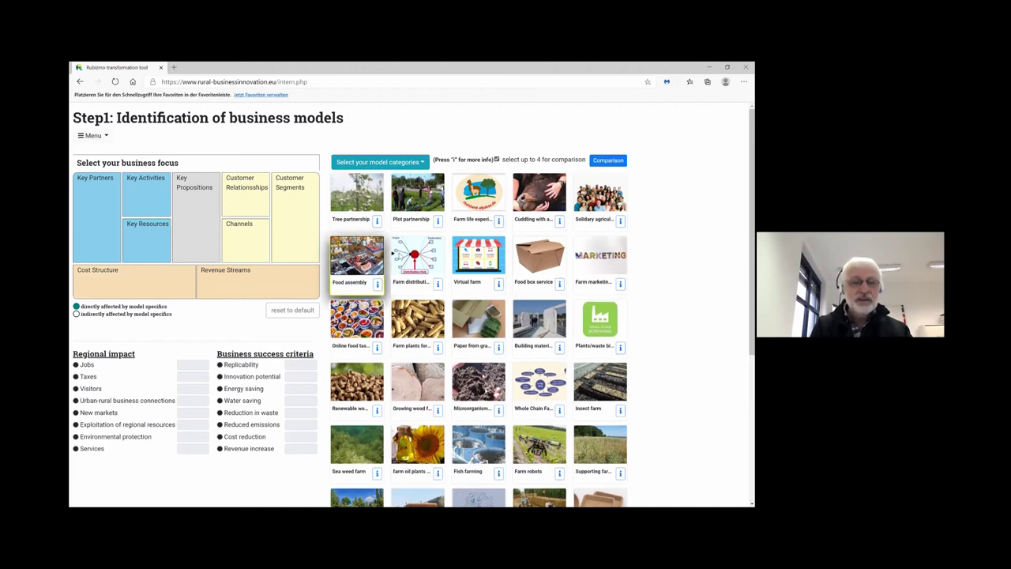
click(597, 191)
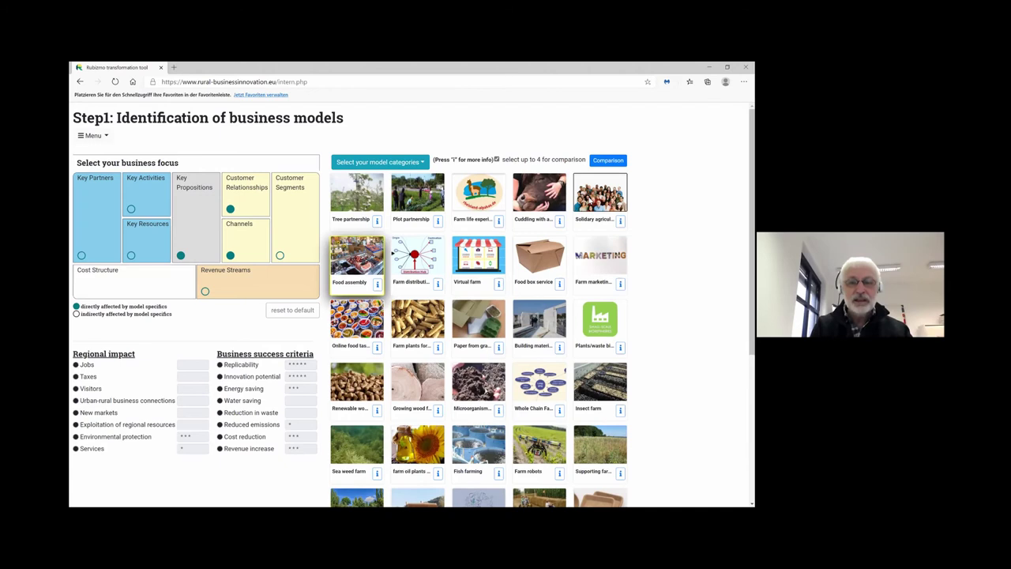
- Open the comparison of the two selected models and briefly expand its Regional impact section
click(599, 162)
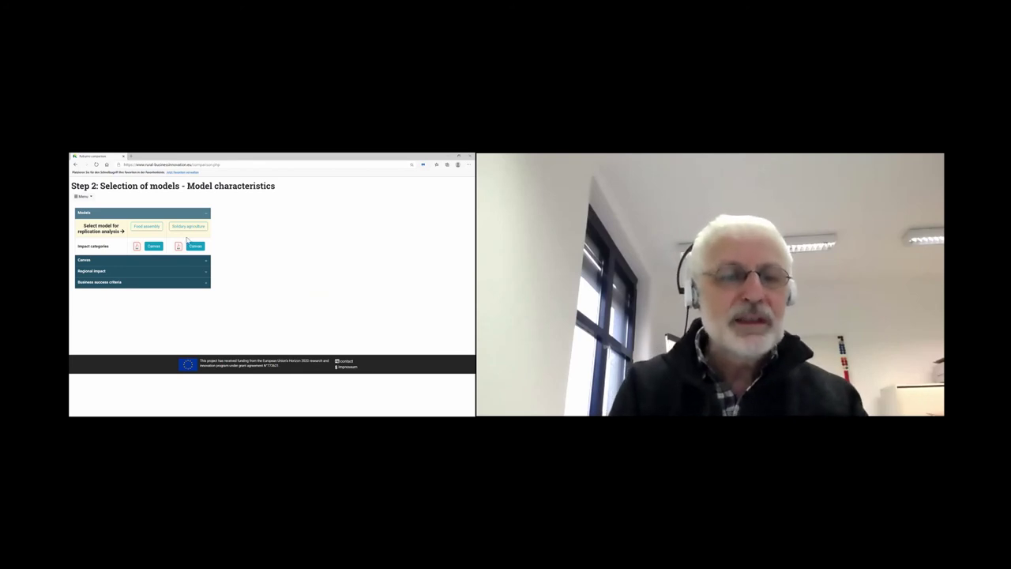
click(208, 273)
click(207, 272)
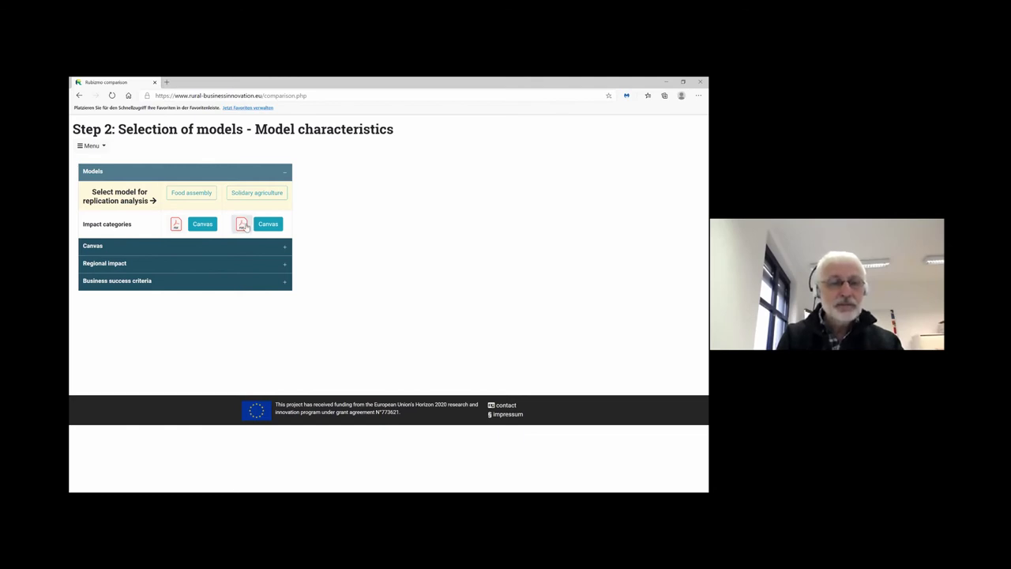
- Open the Solidary agriculture fact sheet and view its detailed description PDF, then close the PDF
click(244, 226)
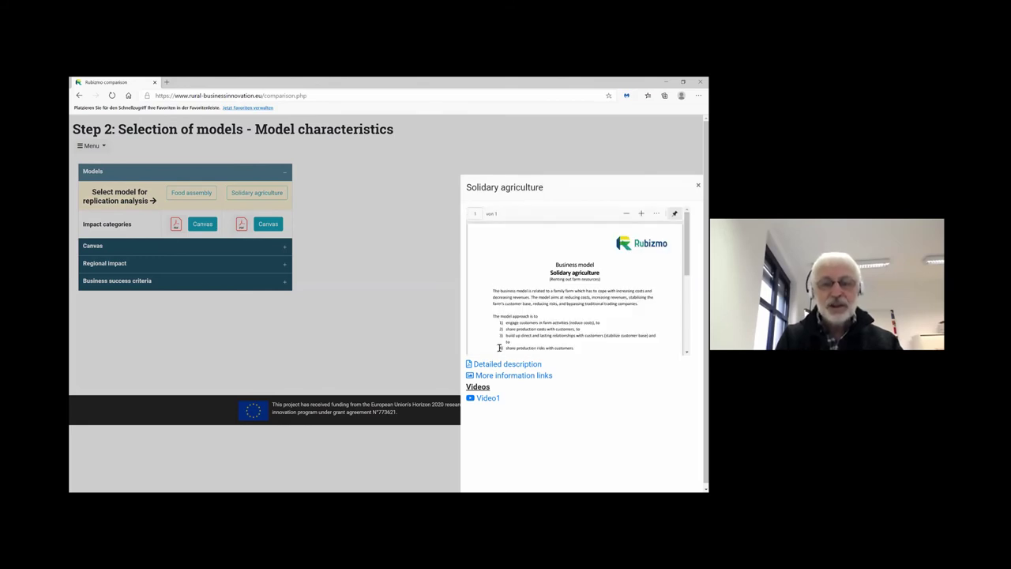
click(488, 399)
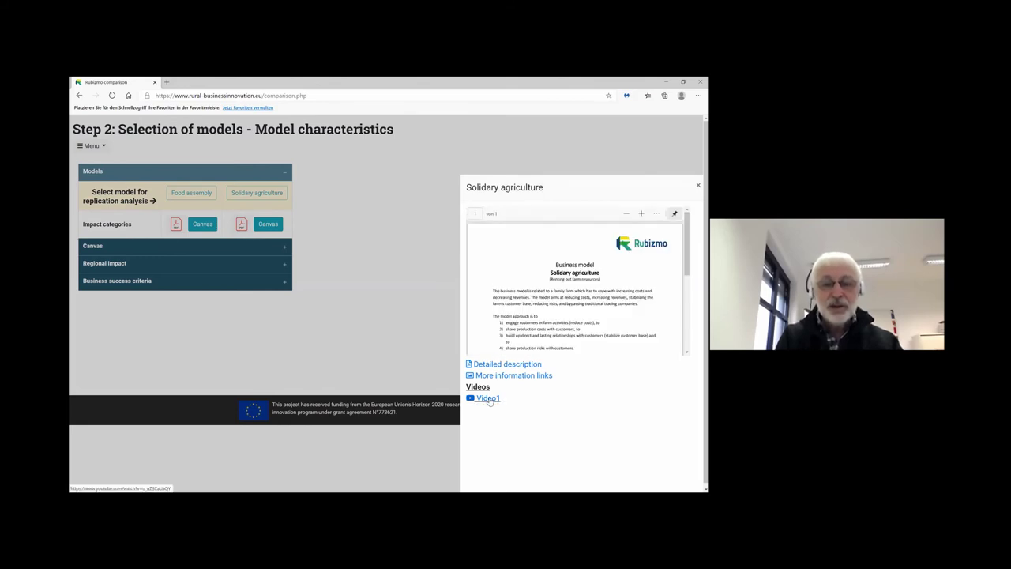
click(511, 365)
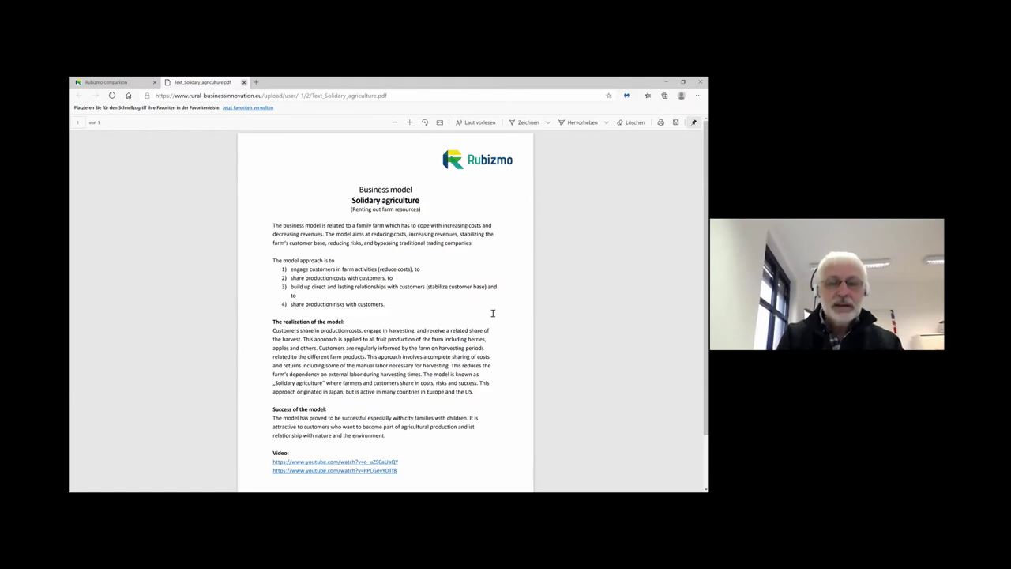
key(ctrl+w)
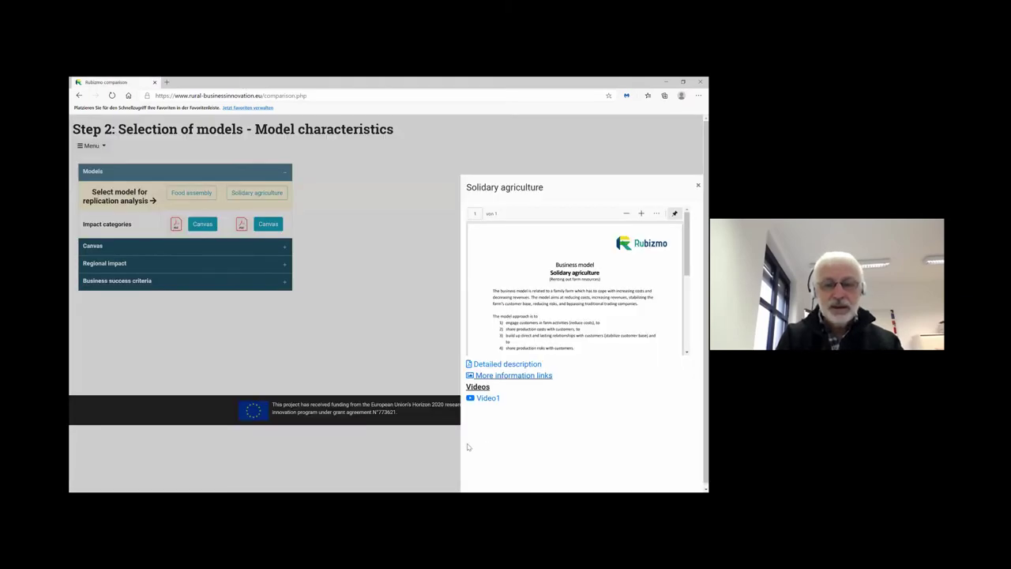
- Open the video linked from the Solidary agriculture fact sheet, then close the video and the fact sheet
click(486, 399)
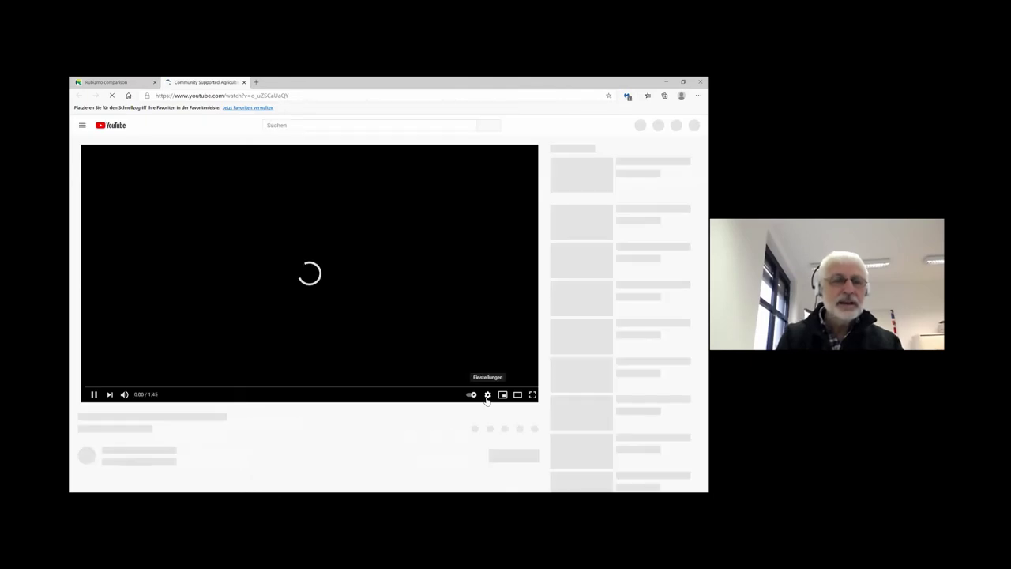
click(486, 397)
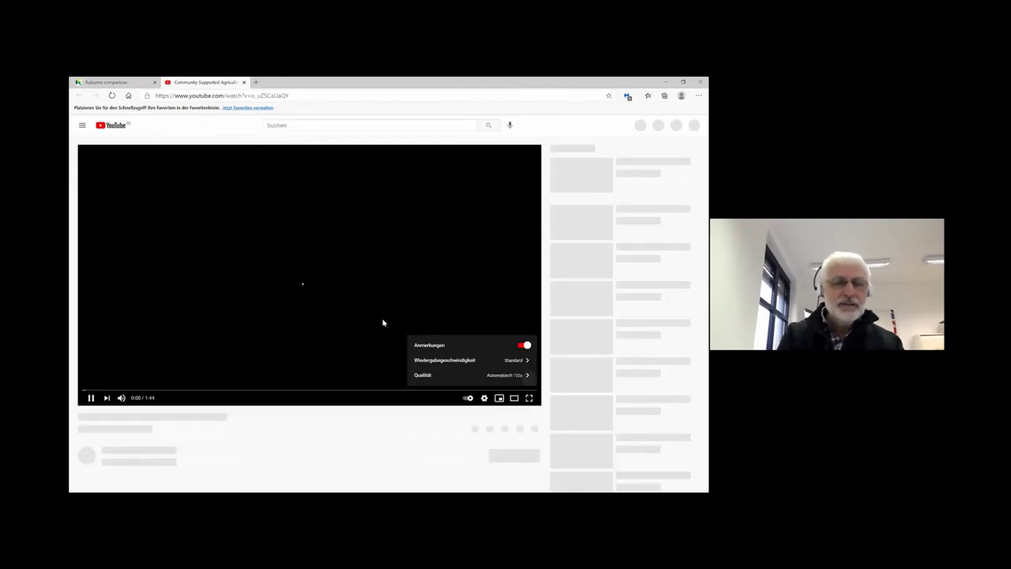
click(244, 82)
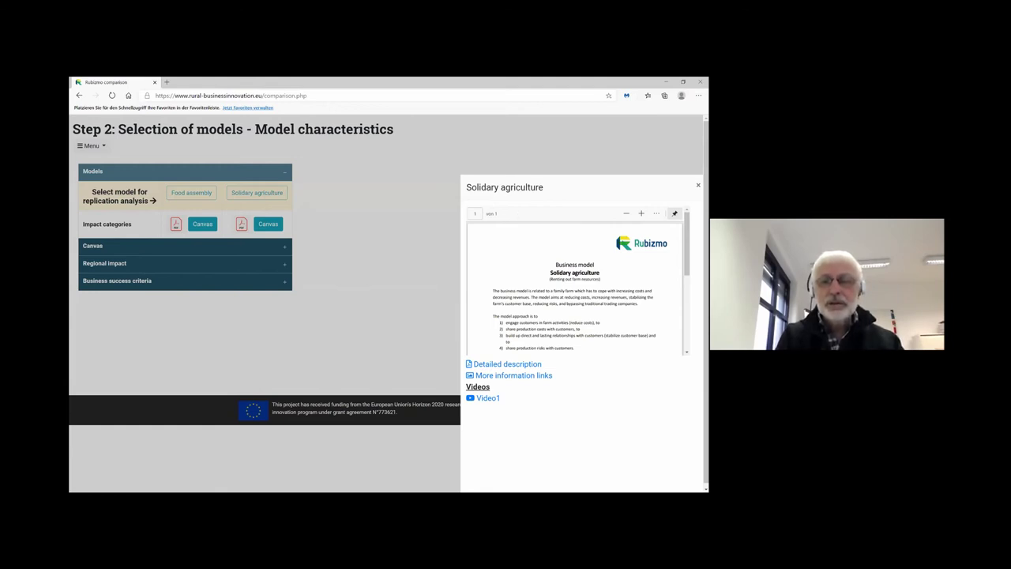
click(437, 172)
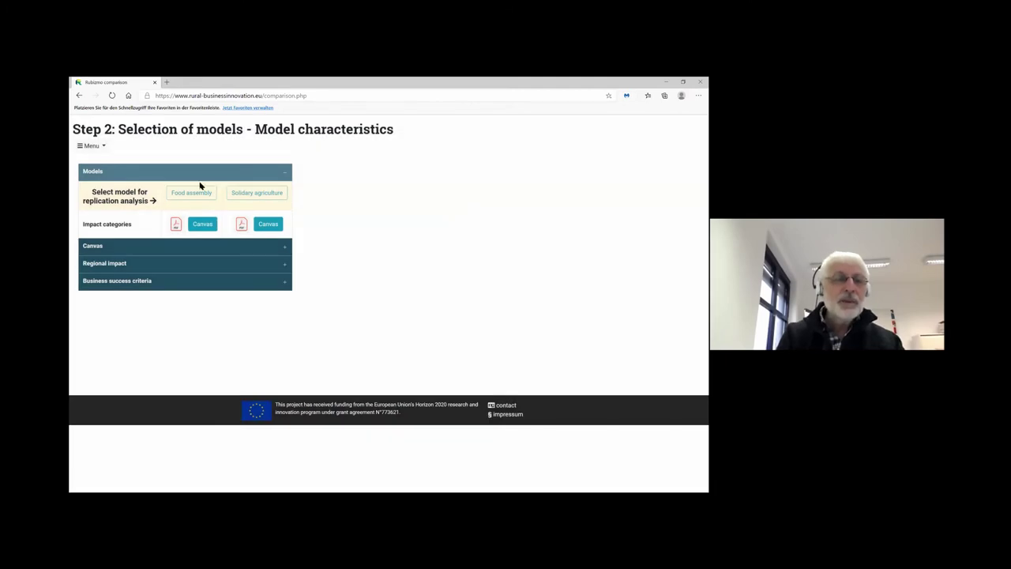
- Select the Food assembly model for replication analysis
click(195, 193)
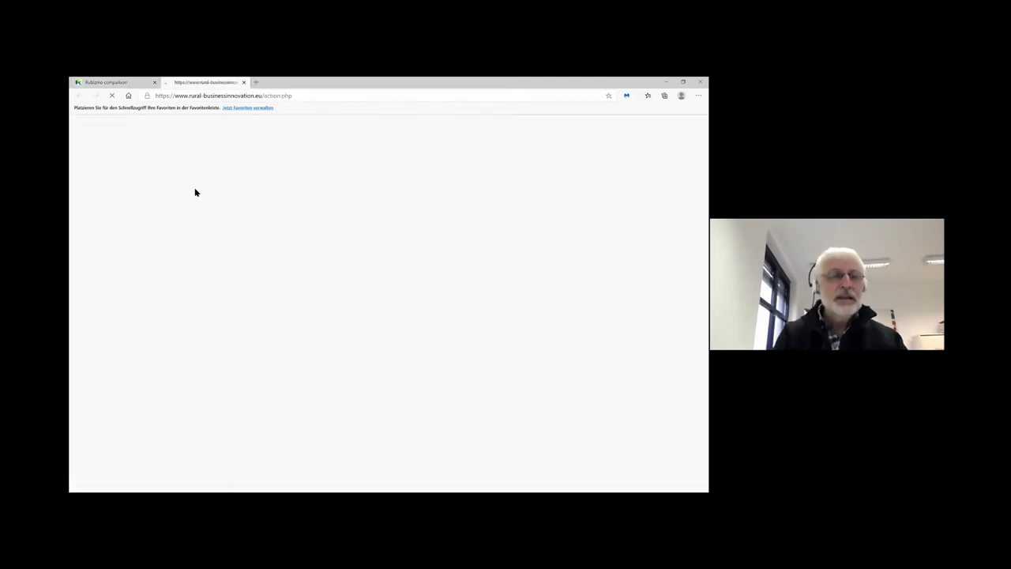